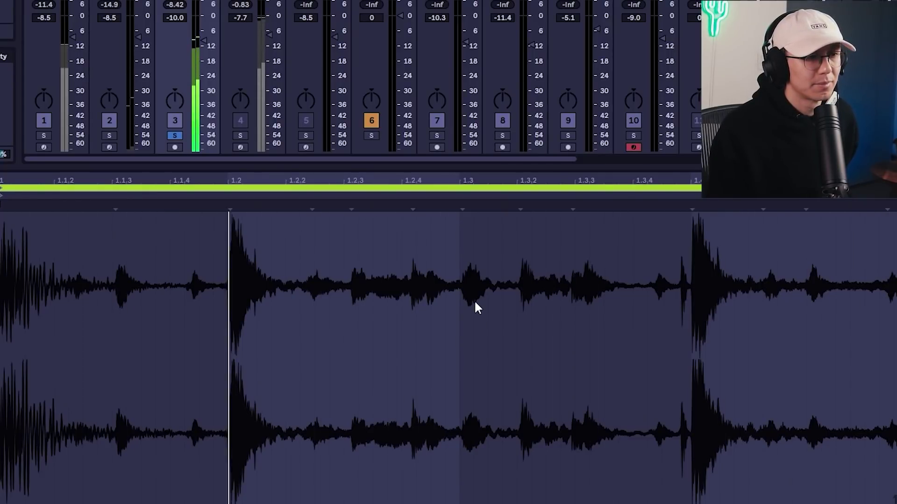
Step: Stop the drum break playback and place the insert marker at beat 1.3
{"action": "key", "text": "space"}
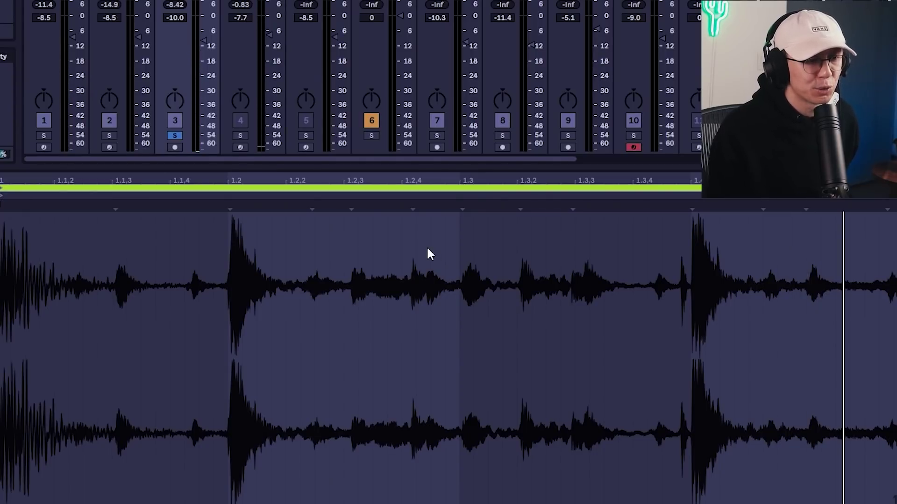
{"action": "left_click", "coordinate": [460, 265]}
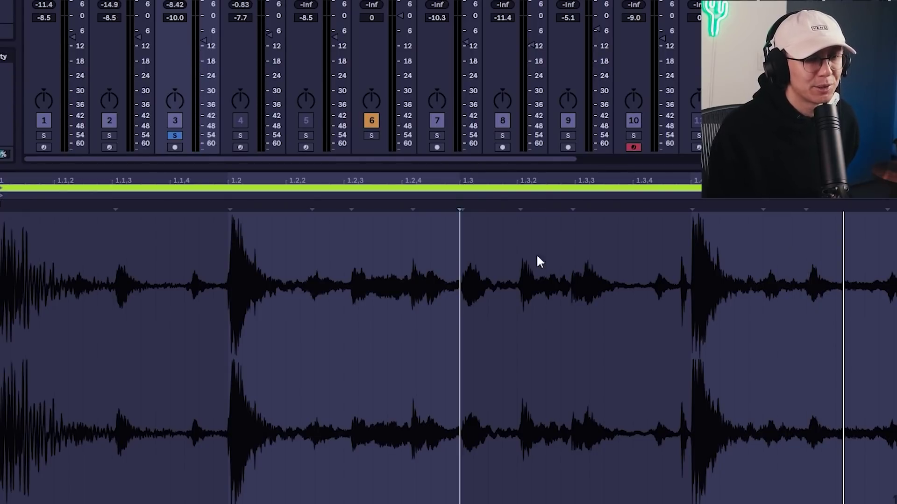
Step: Use Convert Drums to New MIDI Track on the drum break sample to get a 606 kit pattern
{"action": "left_click", "coordinate": [570, 250]}
{"action": "right_click", "coordinate": [356, 248]}
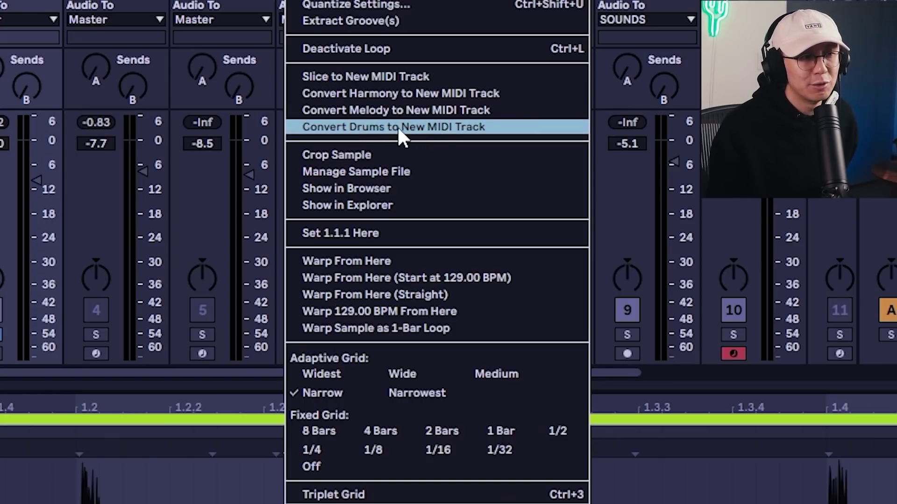
{"action": "left_click", "coordinate": [441, 130]}
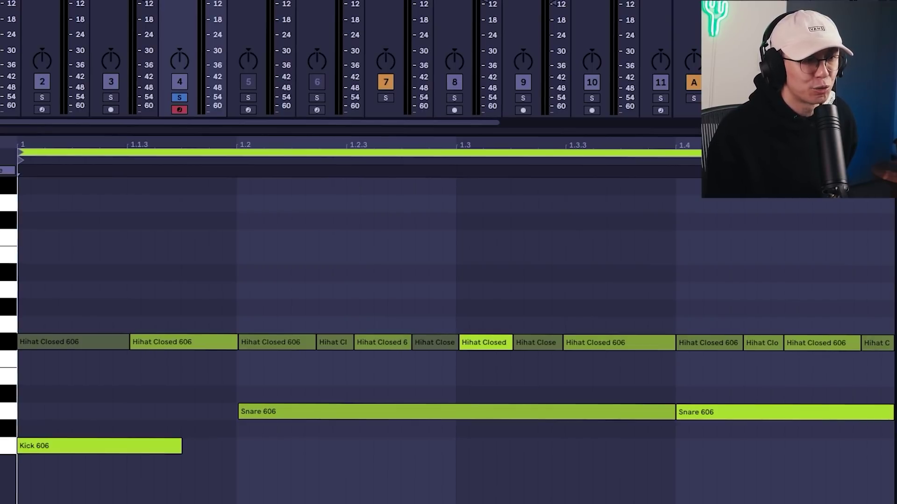
Step: Play back the converted 606 kick, snare and closed hi-hat pattern
{"action": "key", "text": "space"}
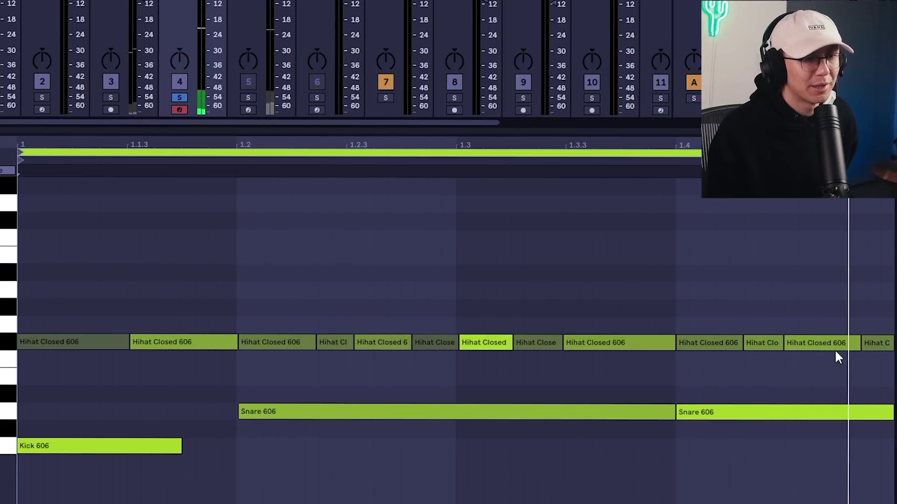
{"action": "left_click", "coordinate": [106, 111]}
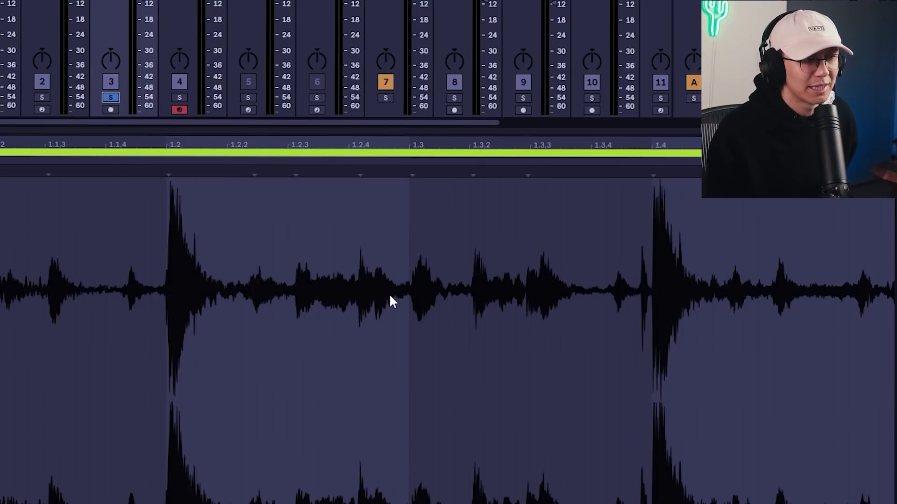
{"action": "key", "text": "space"}
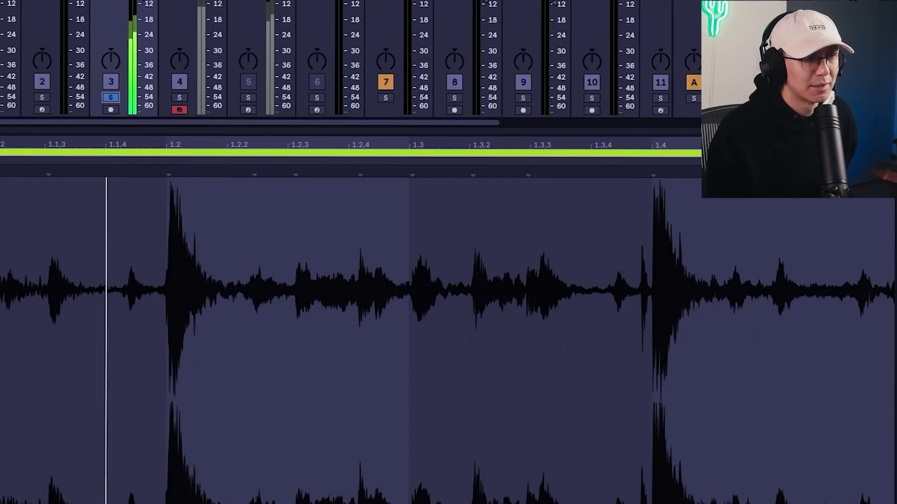
{"action": "left_click", "coordinate": [179, 98]}
{"action": "left_click", "coordinate": [179, 70]}
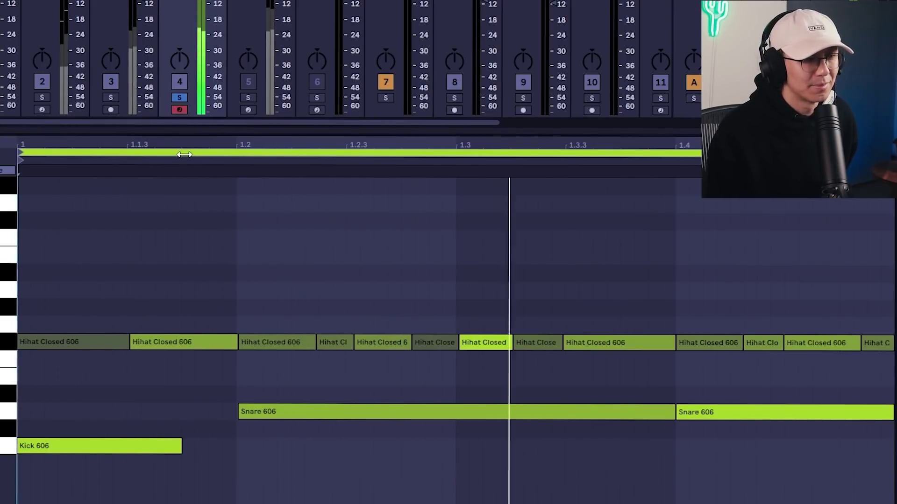
{"action": "key", "text": "space"}
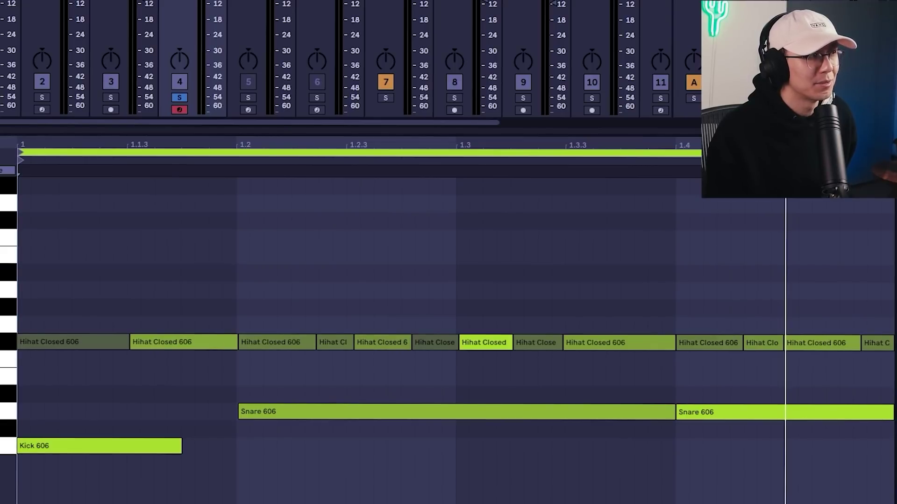
{"action": "key", "text": "space"}
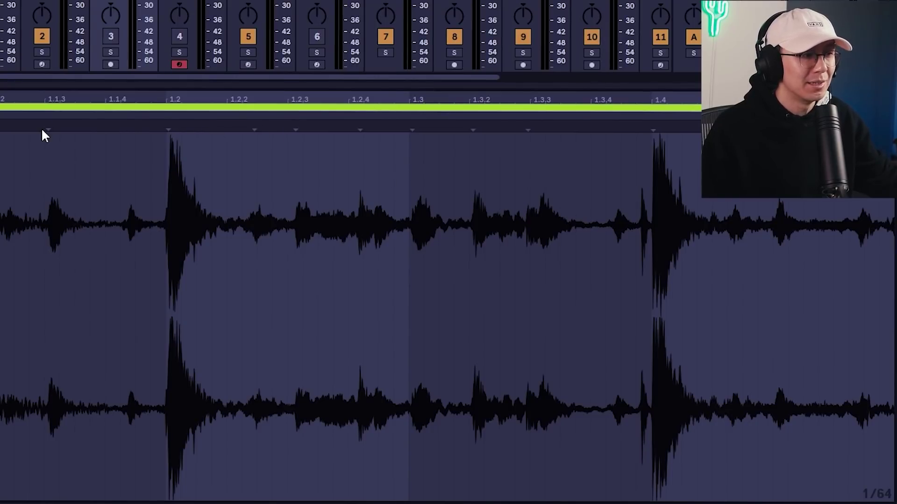
Step: Bring up the audio clip's options, then preview samples in the Unison Beatmaker Blueprint 808s folder
{"action": "right_click", "coordinate": [319, 166]}
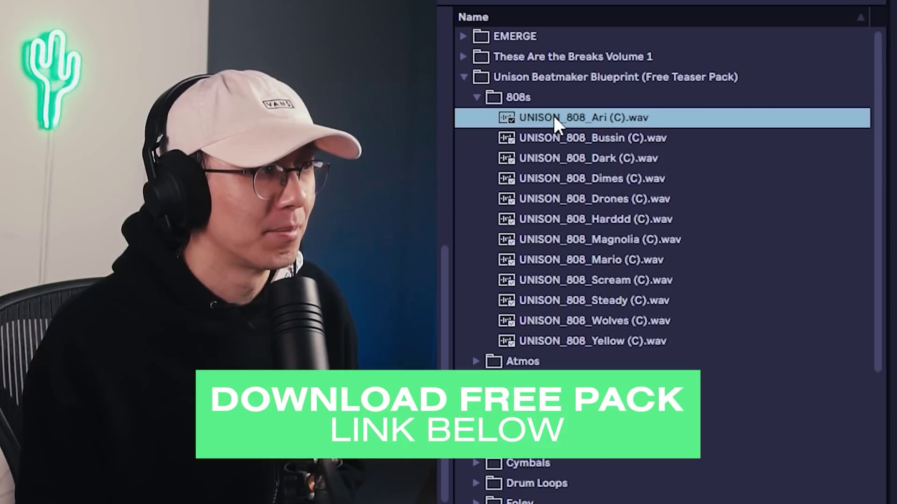
{"action": "key", "text": "Down"}
{"action": "key", "text": "Down"}
{"action": "key", "text": "Down"}
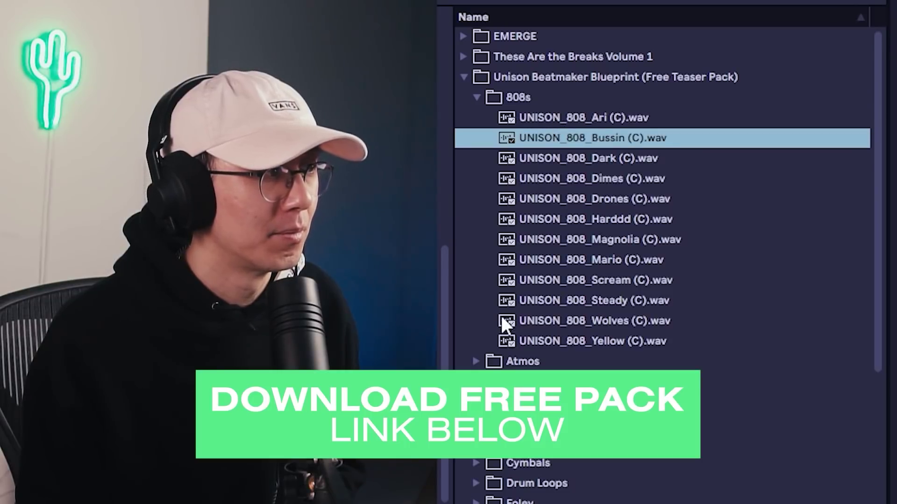
Step: Preview the Drones 808, then audition Atmos samples Galaga, Hazard, Oasis, Rango and Smith
{"action": "key", "text": "Down"}
{"action": "left_click", "coordinate": [477, 362]}
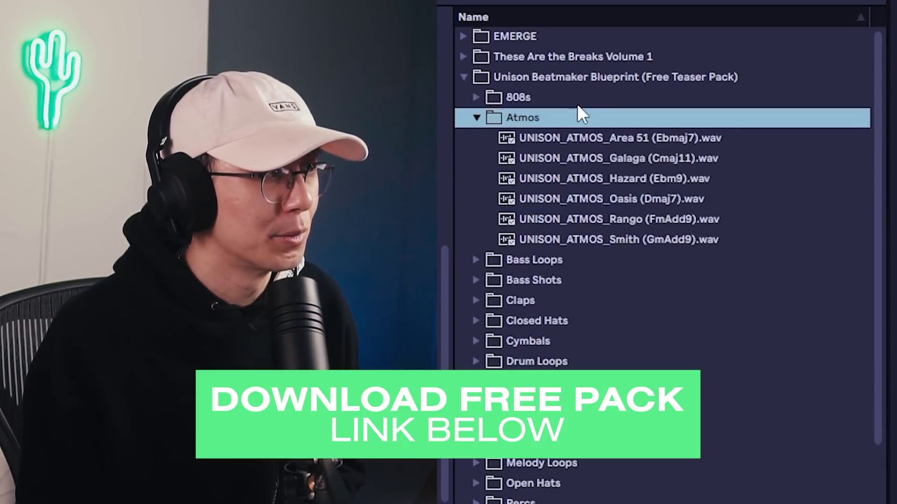
{"action": "left_click", "coordinate": [592, 137]}
{"action": "left_click", "coordinate": [612, 151]}
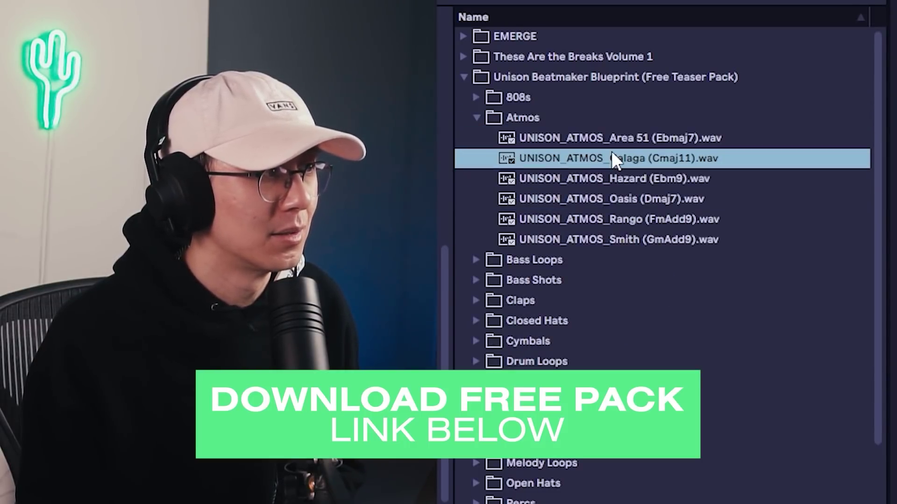
{"action": "left_click", "coordinate": [626, 178]}
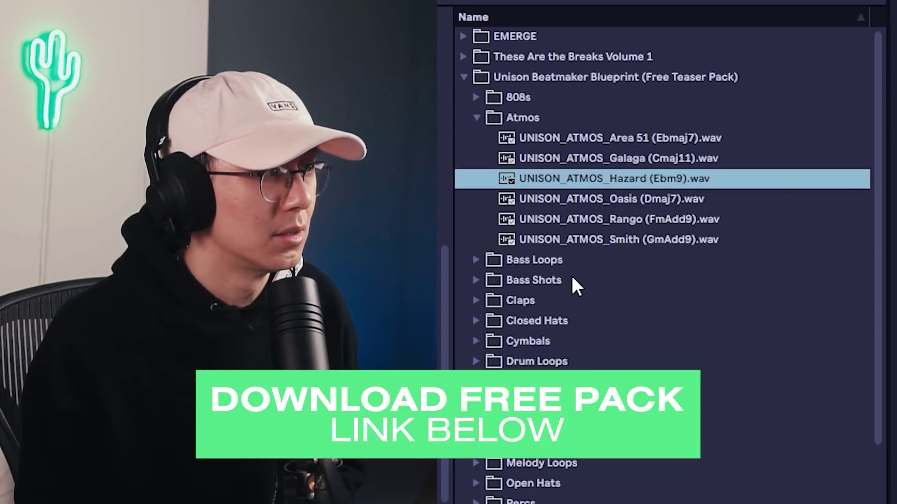
{"action": "key", "text": "Down"}
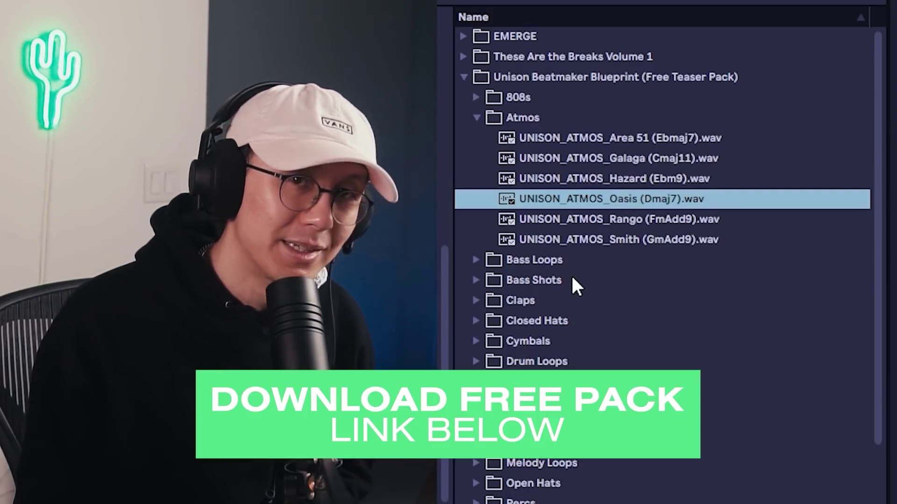
{"action": "key", "text": "Down"}
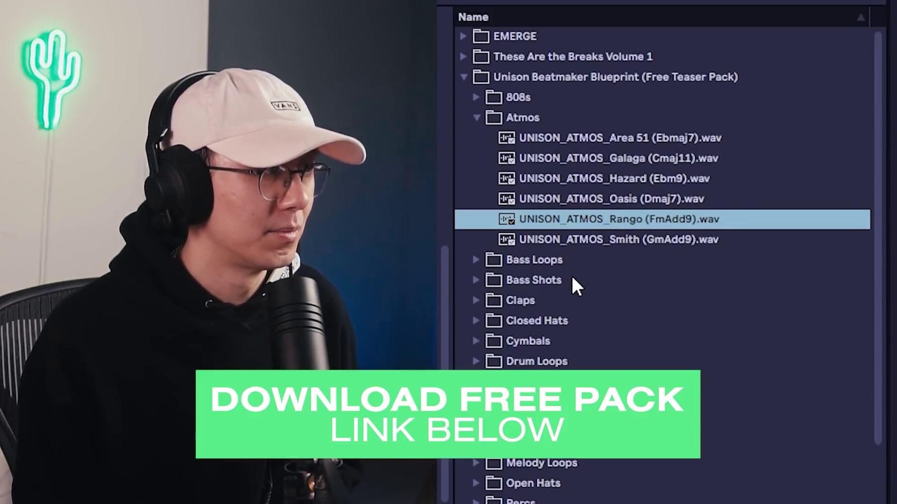
{"action": "key", "text": "Down"}
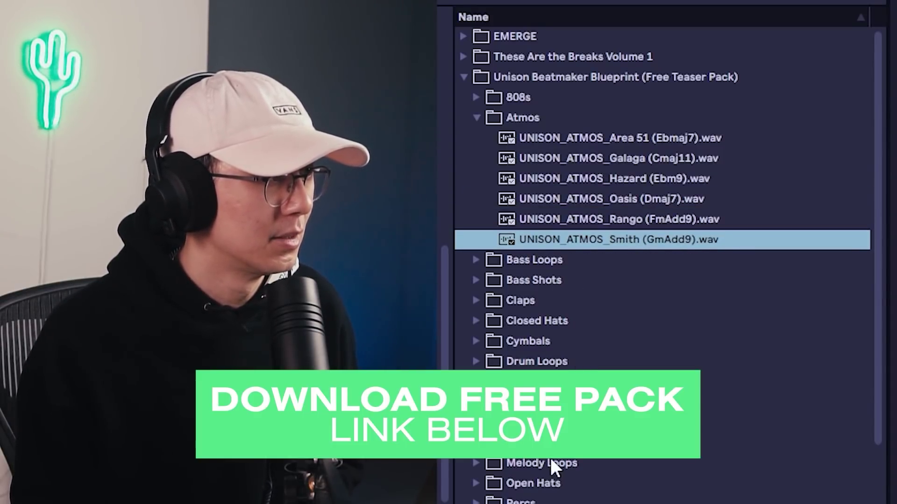
{"action": "left_click", "coordinate": [541, 443]}
Step: Expand Melodic Shots and preview Bad Influence, Bleed Em, Boyle Heights, Carpe Diem and Cartel
{"action": "key", "text": "Right"}
{"action": "scroll", "coordinate": [691, 262], "scroll_direction": "down", "scroll_amount": 3}
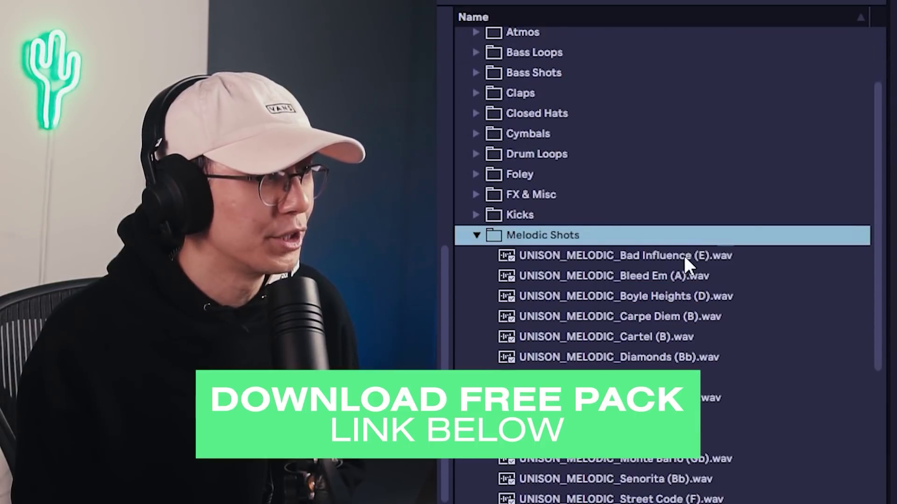
{"action": "left_click", "coordinate": [685, 256]}
{"action": "key", "text": "Down"}
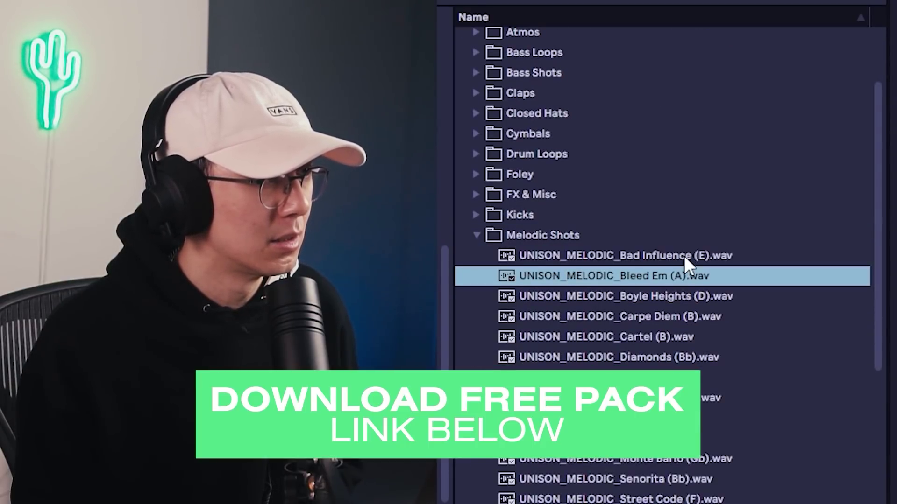
{"action": "key", "text": "Down"}
{"action": "scroll", "coordinate": [685, 256], "scroll_direction": "down", "scroll_amount": 3}
{"action": "key", "text": "Down"}
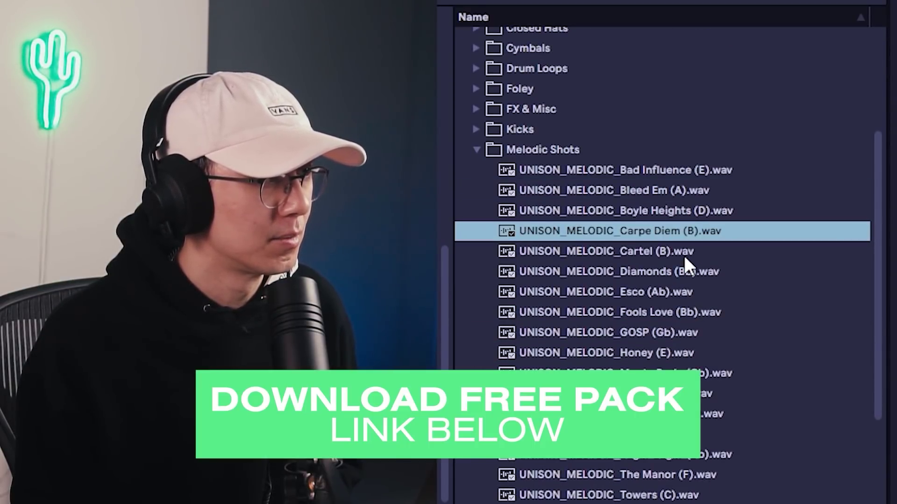
{"action": "key", "text": "Down"}
Step: Continue previewing melodic shots Diamonds, Esco, GOSP, Honey, Monte Barlo and Senorita
{"action": "key", "text": "Down"}
{"action": "key", "text": "Down"}
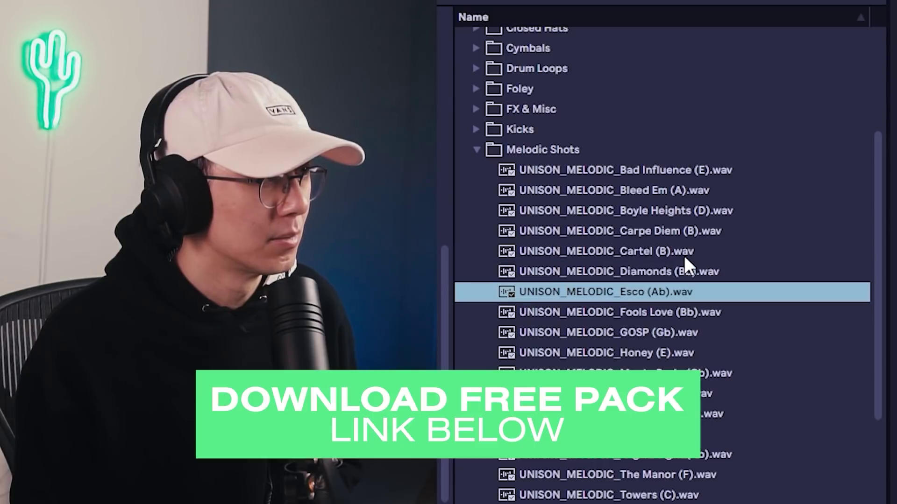
{"action": "key", "text": "Down"}
{"action": "key", "text": "Down"}
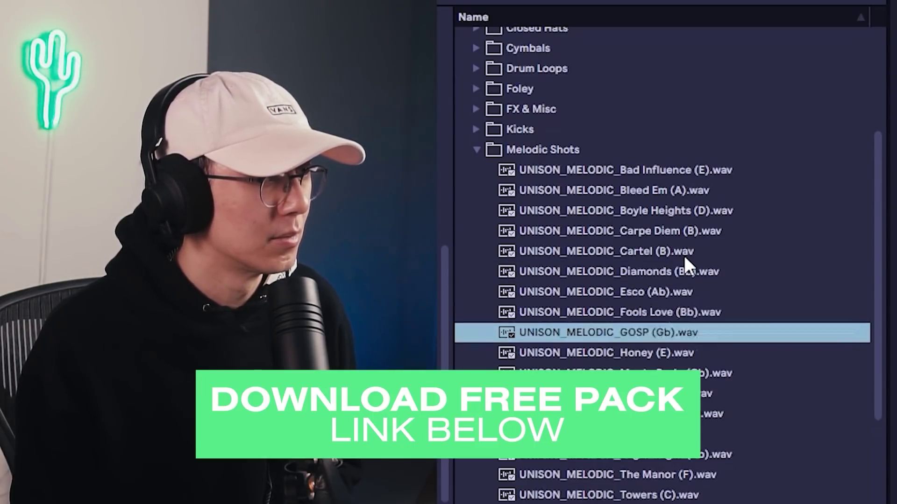
{"action": "key", "text": "Down"}
{"action": "scroll", "coordinate": [683, 254], "scroll_direction": "down", "scroll_amount": 2}
{"action": "key", "text": "Down"}
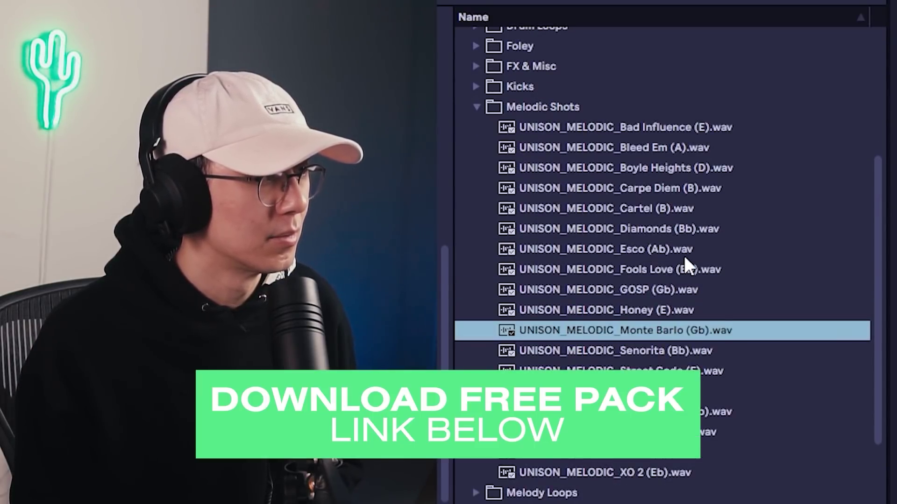
{"action": "key", "text": "Down"}
{"action": "key", "text": "Down"}
{"action": "scroll", "coordinate": [684, 257], "scroll_direction": "down", "scroll_amount": 4}
{"action": "key", "text": "Down"}
{"action": "key", "text": "Down"}
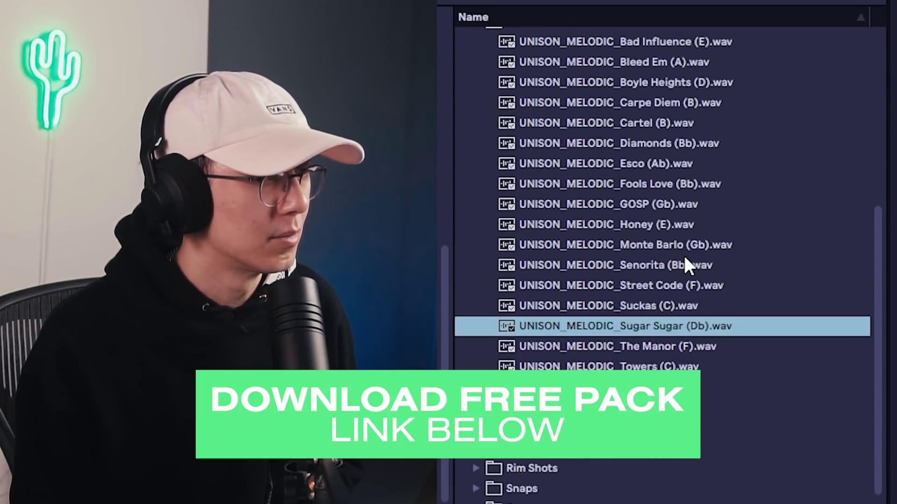
{"action": "key", "text": "Down"}
{"action": "key", "text": "Down"}
{"action": "key", "text": "Down"}
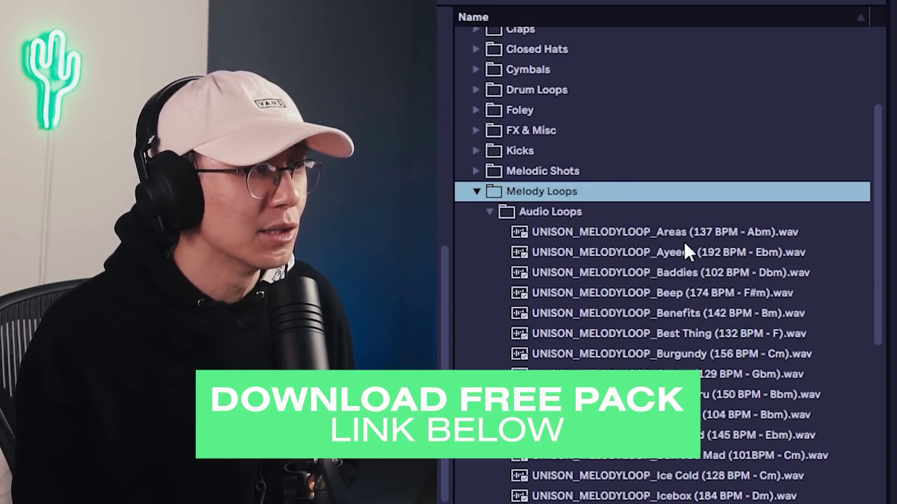
Step: Audition melody loops Areas, Ayeeee, Baddies, Beep, Benefits, Best Thing, Burgundy and the next few
{"action": "left_click", "coordinate": [761, 237]}
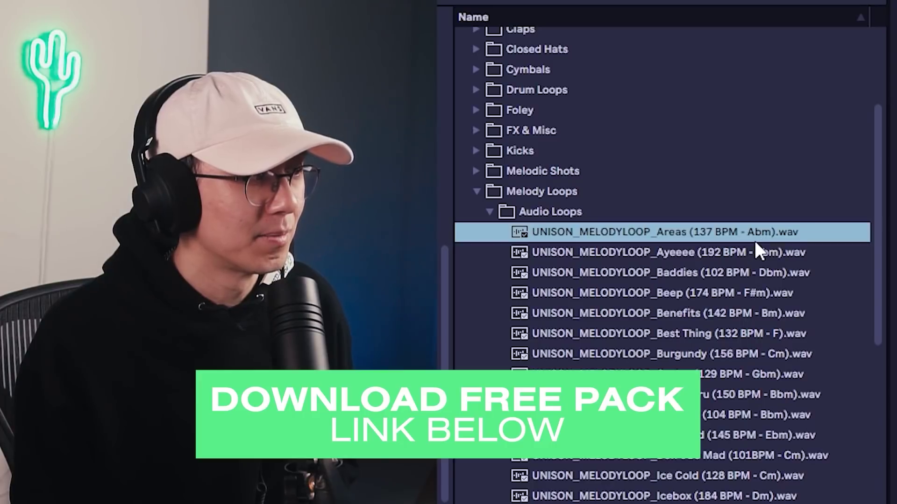
{"action": "left_click", "coordinate": [758, 248]}
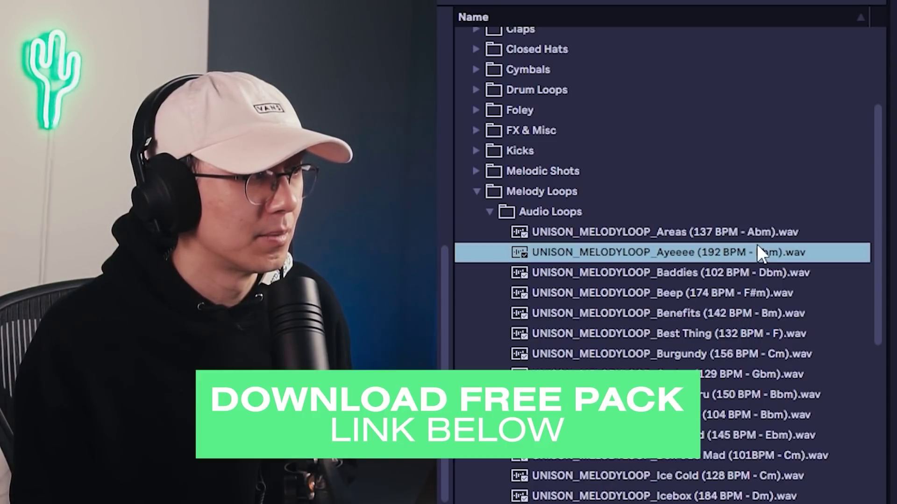
{"action": "left_click", "coordinate": [750, 272]}
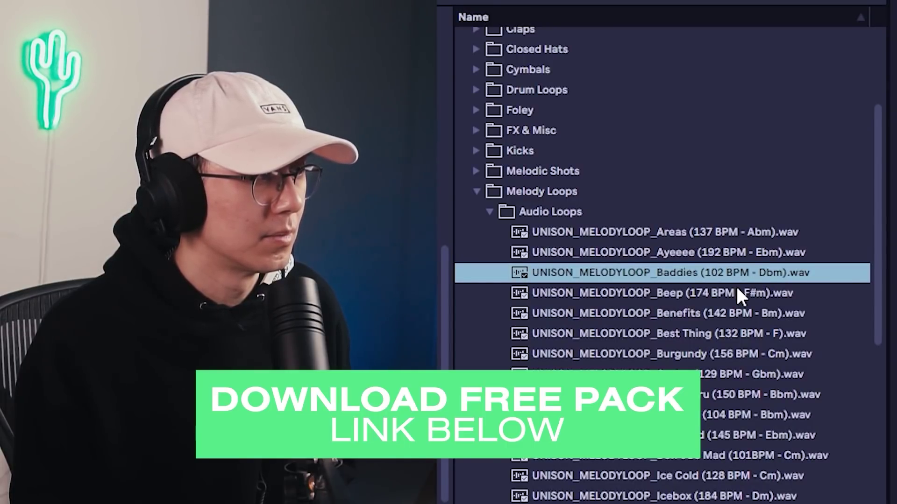
{"action": "left_click", "coordinate": [736, 286]}
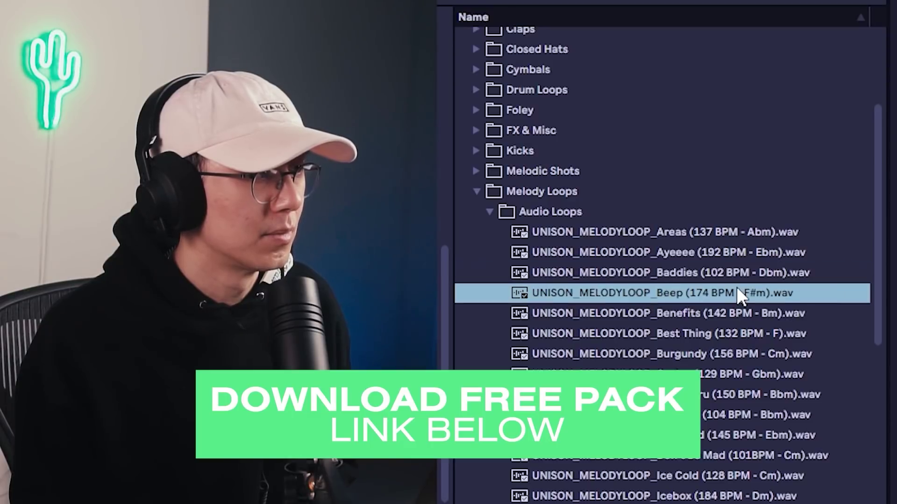
{"action": "left_click", "coordinate": [725, 310]}
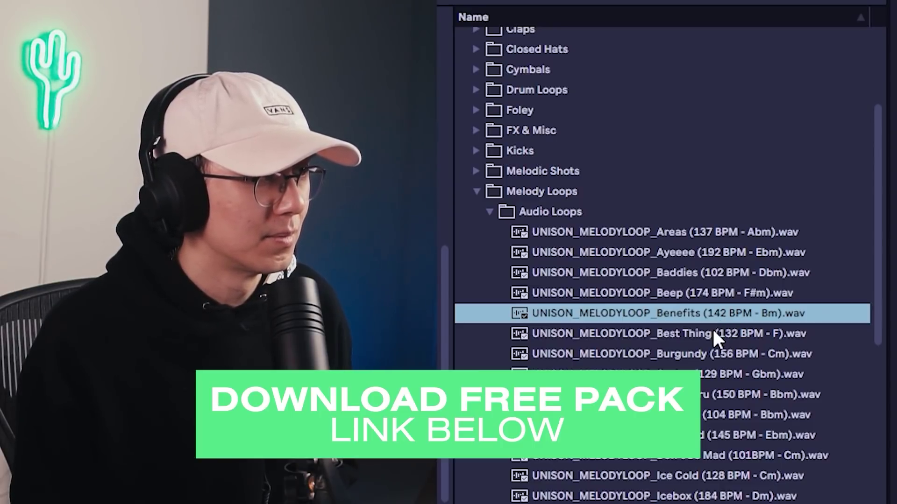
{"action": "left_click", "coordinate": [716, 333]}
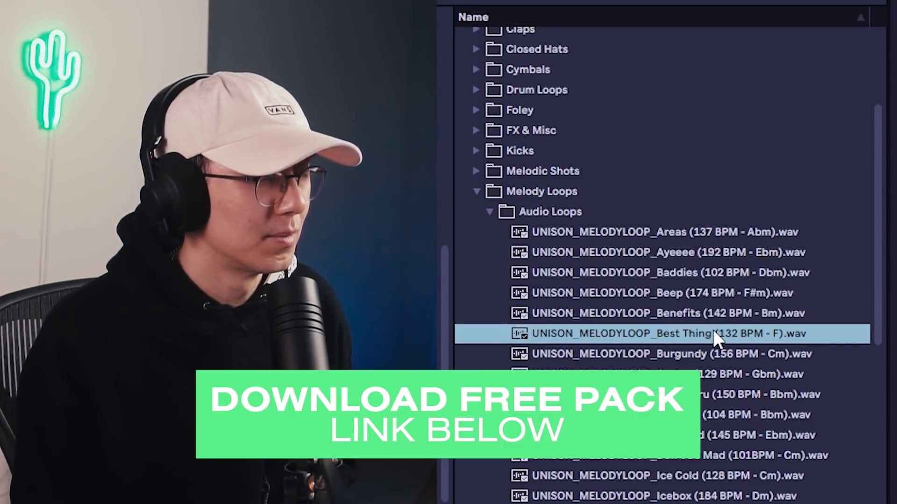
{"action": "left_click", "coordinate": [678, 353]}
{"action": "left_click", "coordinate": [677, 374]}
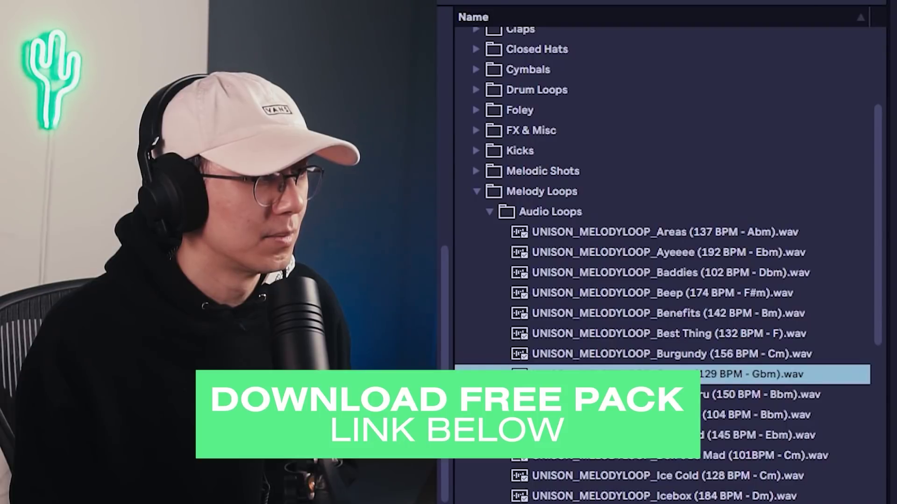
{"action": "key", "text": "Down"}
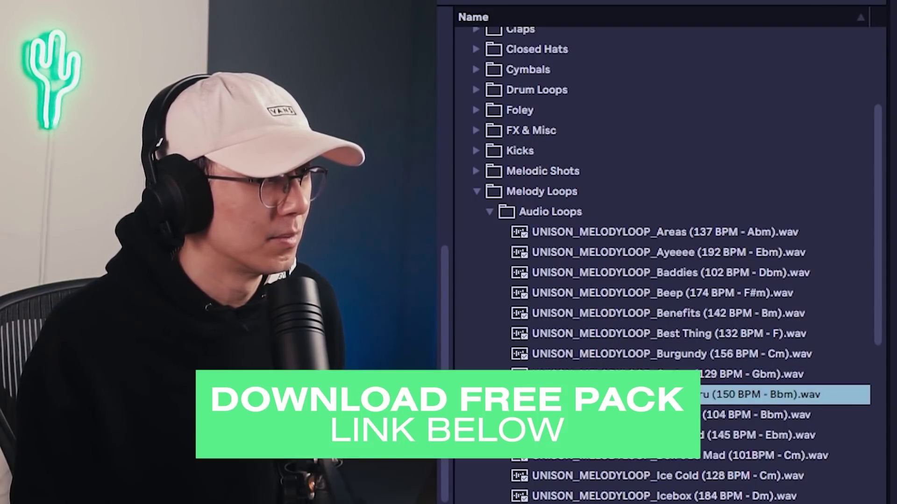
{"action": "key", "text": "Down"}
{"action": "key", "text": "Down"}
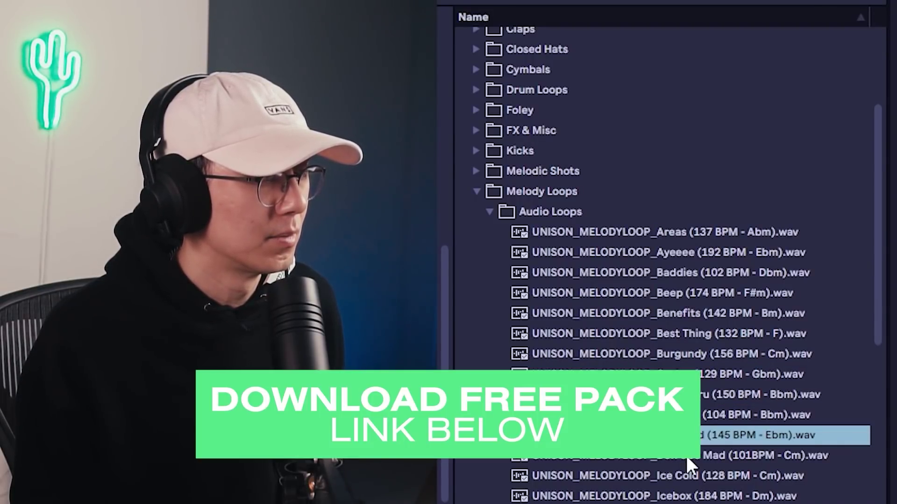
Step: Collapse Melody Loops and audition the samples in the Kicks folder
{"action": "left_click", "coordinate": [477, 191]}
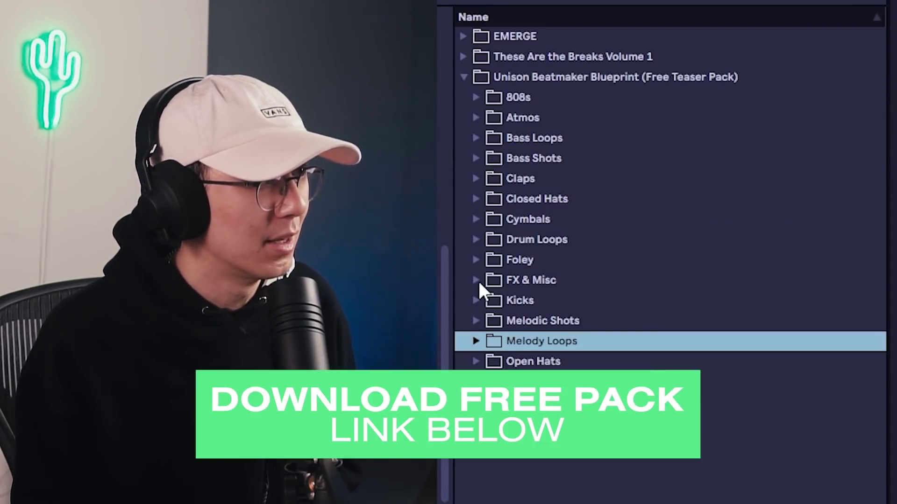
{"action": "left_click", "coordinate": [477, 301]}
{"action": "key", "text": "Down"}
{"action": "key", "text": "Down"}
{"action": "key", "text": "Down"}
{"action": "key", "text": "Down"}
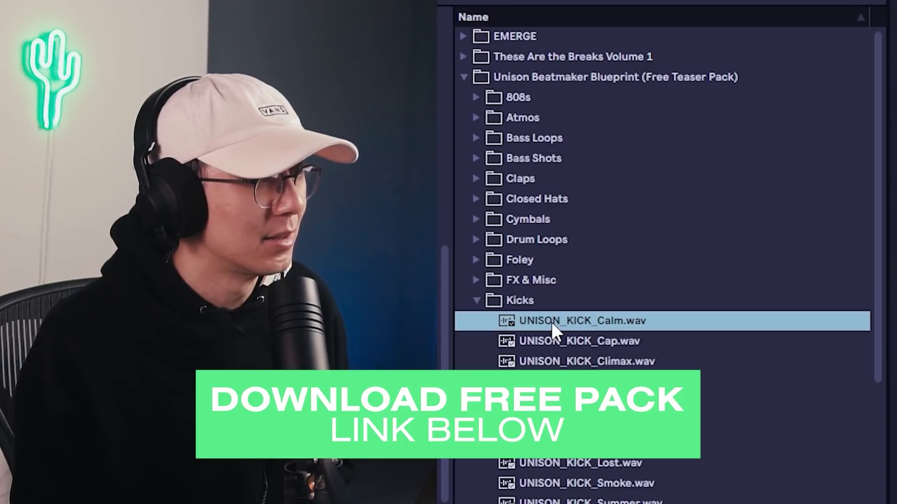
{"action": "key", "text": "Down"}
{"action": "key", "text": "Down"}
{"action": "key", "text": "Down"}
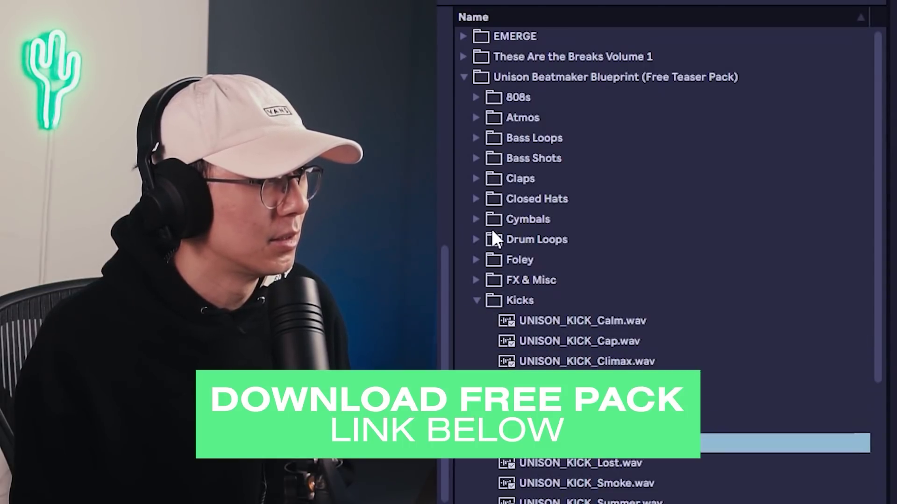
Step: Audition the claps, starting with Bottle, then step through the snare samples
{"action": "left_click", "coordinate": [476, 179]}
{"action": "left_click", "coordinate": [533, 193]}
{"action": "key", "text": "Down"}
{"action": "key", "text": "Down"}
{"action": "key", "text": "Down"}
{"action": "key", "text": "Down"}
{"action": "key", "text": "Down"}
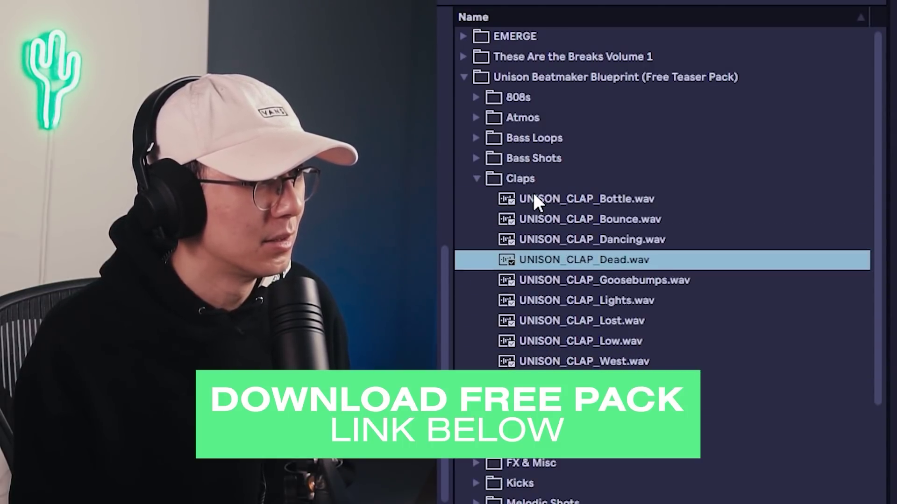
{"action": "left_click", "coordinate": [476, 178]}
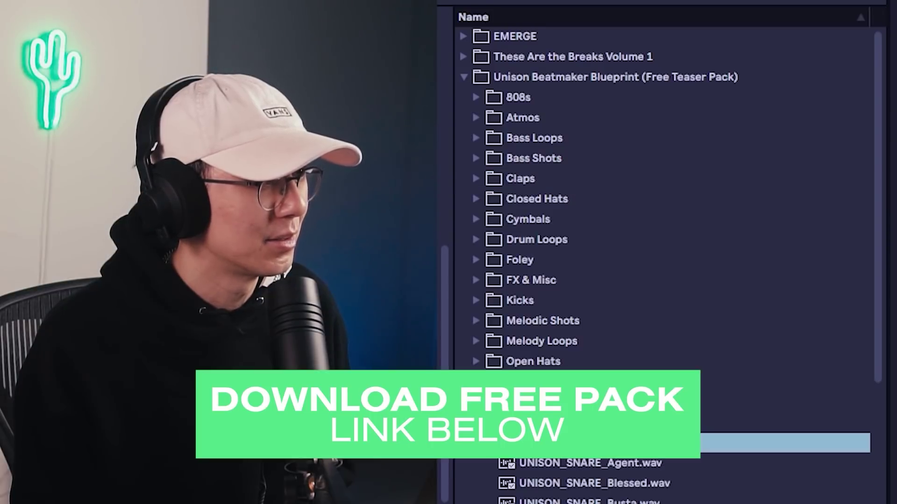
{"action": "key", "text": "Down"}
{"action": "scroll", "coordinate": [626, 321], "scroll_direction": "down", "scroll_amount": 3}
{"action": "key", "text": "Down"}
{"action": "key", "text": "Down"}
{"action": "key", "text": "Down"}
{"action": "key", "text": "Down"}
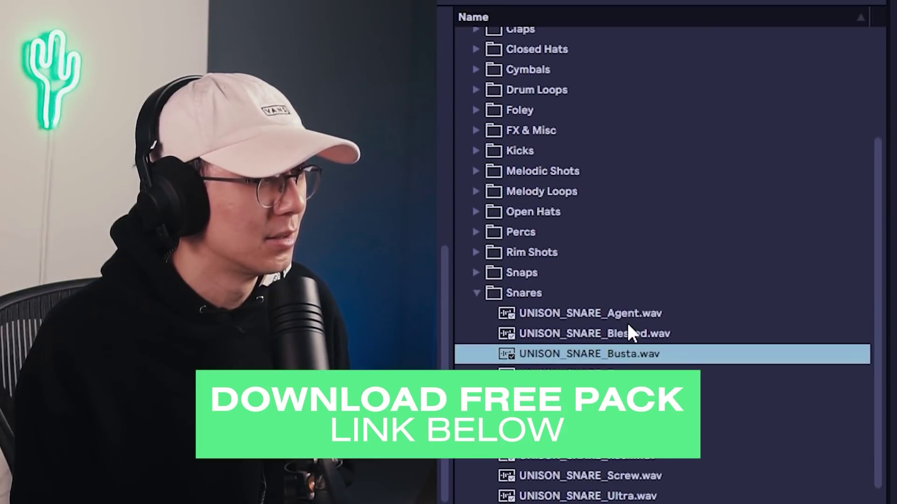
{"action": "key", "text": "Down"}
{"action": "key", "text": "Down"}
{"action": "key", "text": "Down"}
{"action": "key", "text": "Down"}
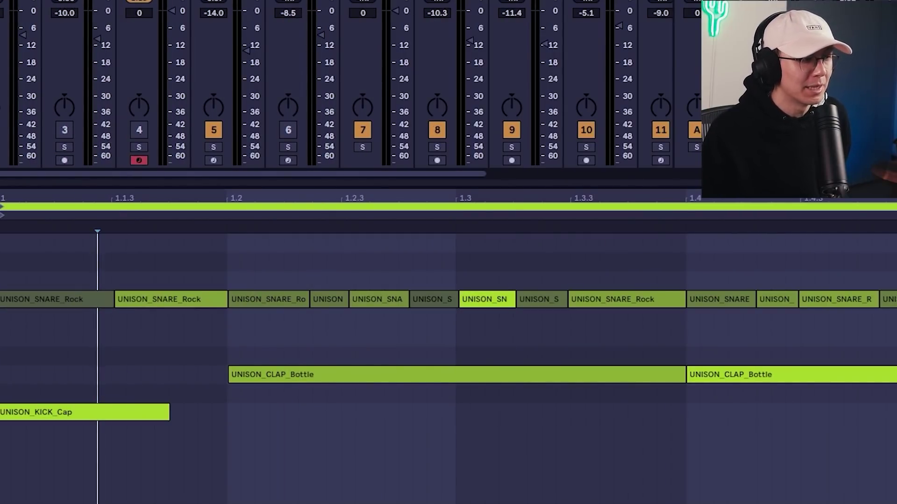
Step: Shorten the first Bottle clap to end at 1.3 and copy both claps up to the rimshot row
{"action": "left_click", "coordinate": [85, 412]}
{"action": "key", "text": "ctrl+a"}
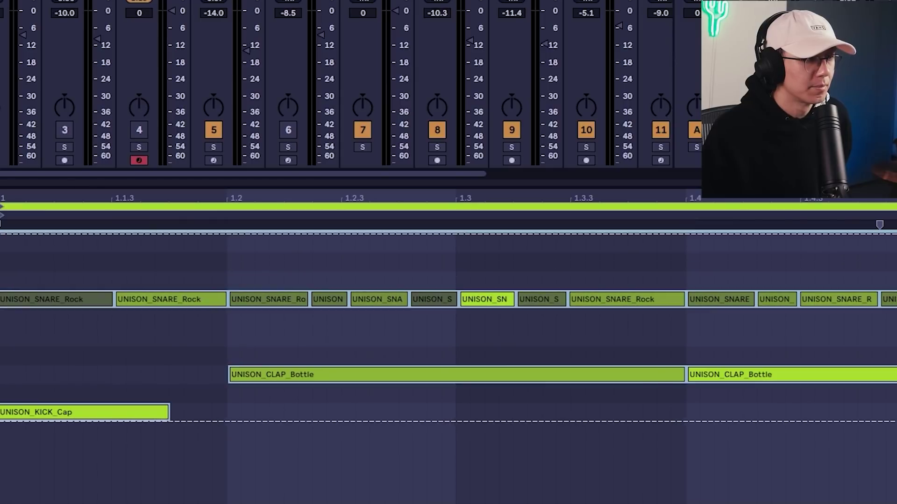
{"action": "left_click", "coordinate": [8, 352]}
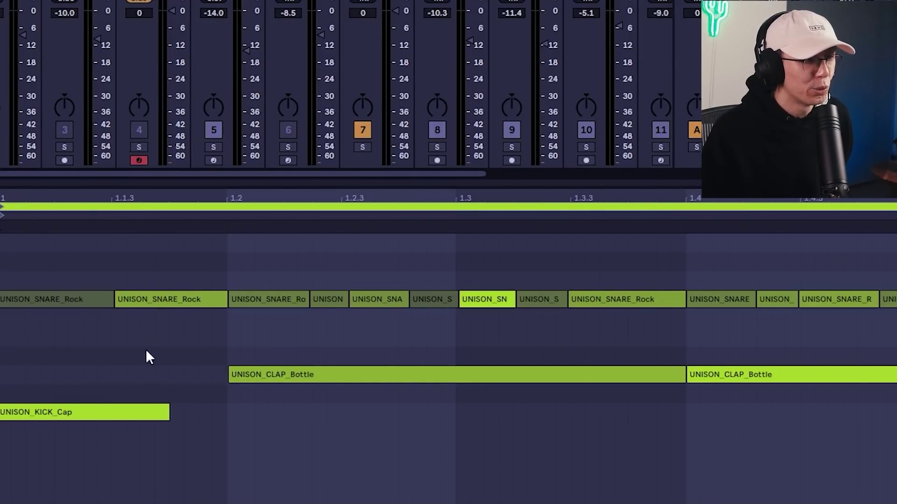
{"action": "left_click_drag", "start_coordinate": [685, 378], "coordinate": [460, 390]}
{"action": "left_click_drag", "start_coordinate": [340, 354], "coordinate": [852, 428]}
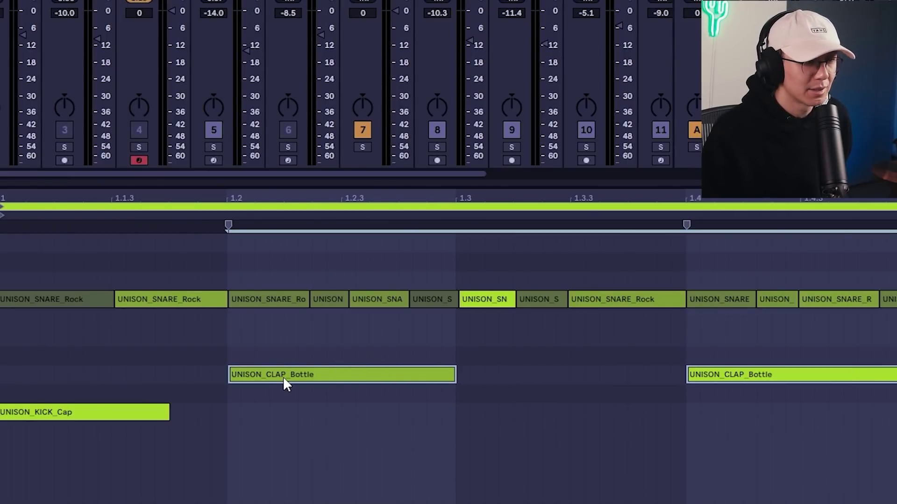
{"action": "left_click_drag", "start_coordinate": [283, 376], "coordinate": [286, 242]}
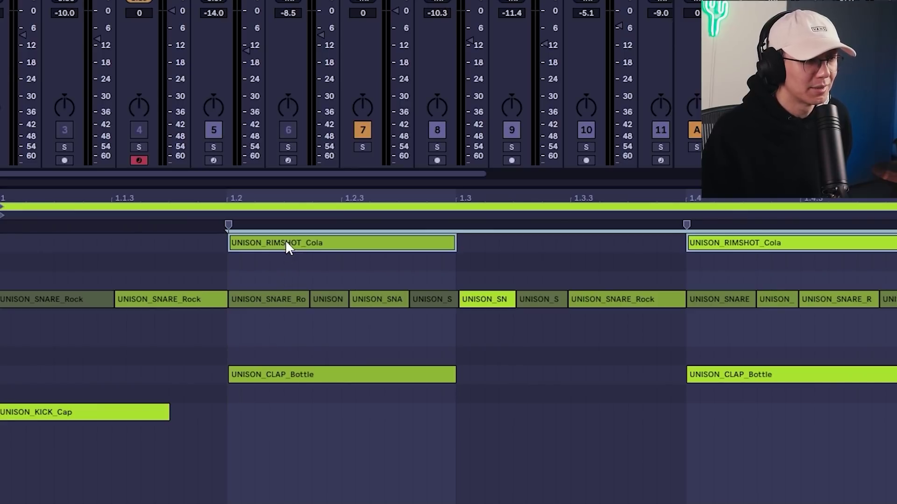
{"action": "key", "text": "space"}
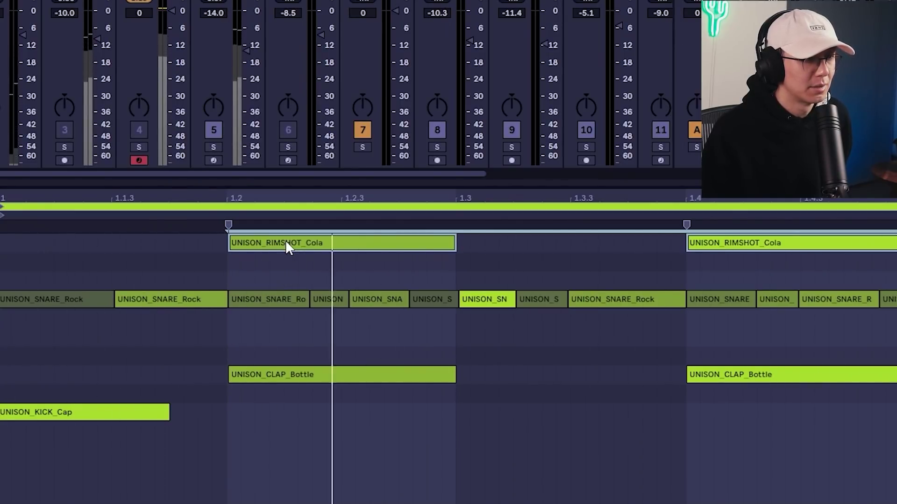
Step: Move all snare hits up to the closed hi-hat row and play the break from the start
{"action": "left_click_drag", "start_coordinate": [54, 271], "coordinate": [886, 335]}
{"action": "key", "text": "Up"}
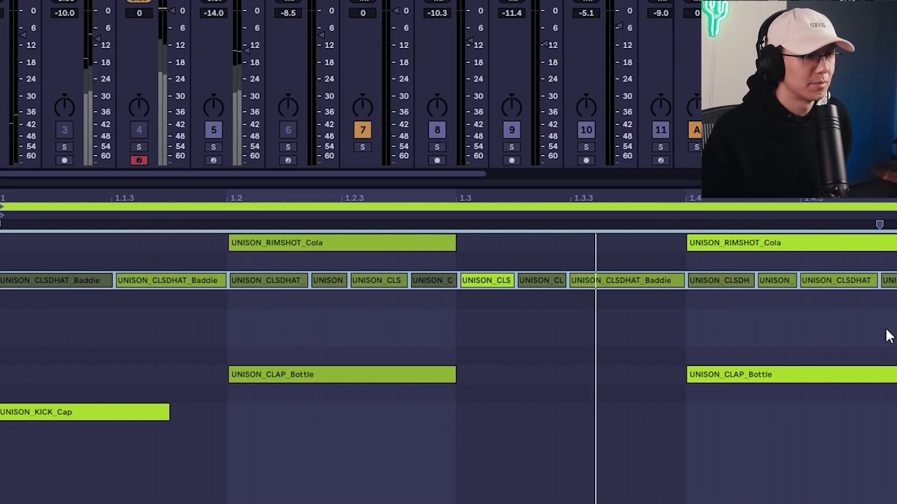
{"action": "key", "text": "space"}
{"action": "left_click", "coordinate": [33, 332]}
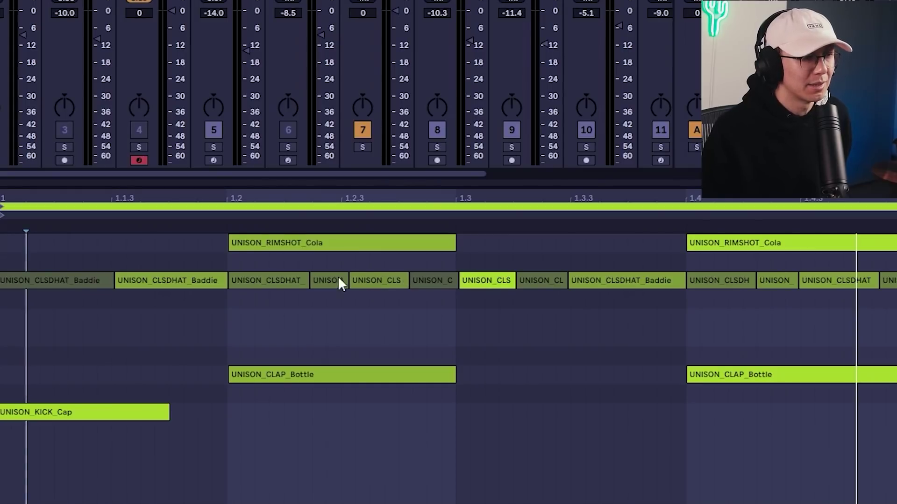
{"action": "key", "text": "space"}
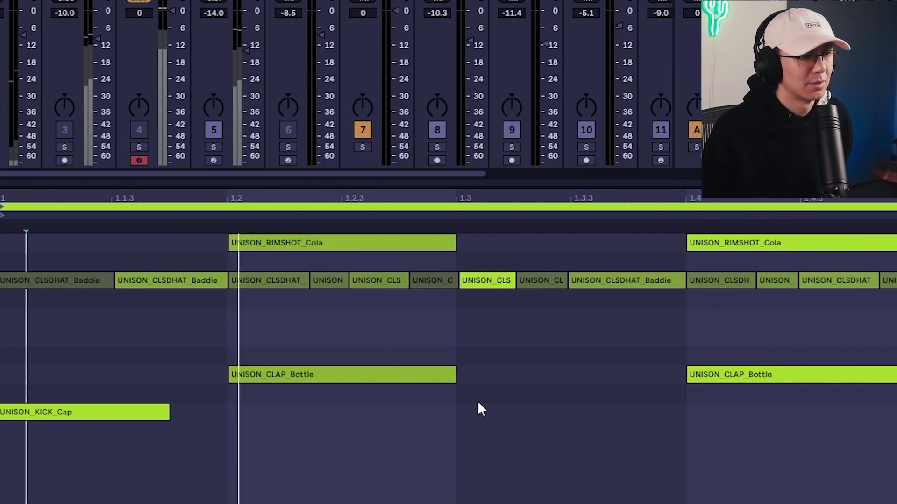
{"action": "key", "text": "space"}
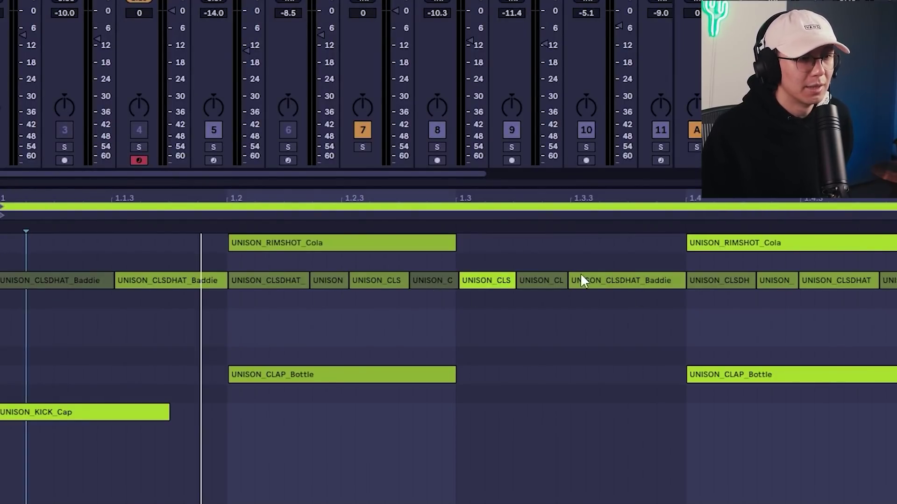
Step: Move the two hats around beat 1.3 back to the snare row and trim the Rock snare sample's end
{"action": "left_click", "coordinate": [537, 283]}
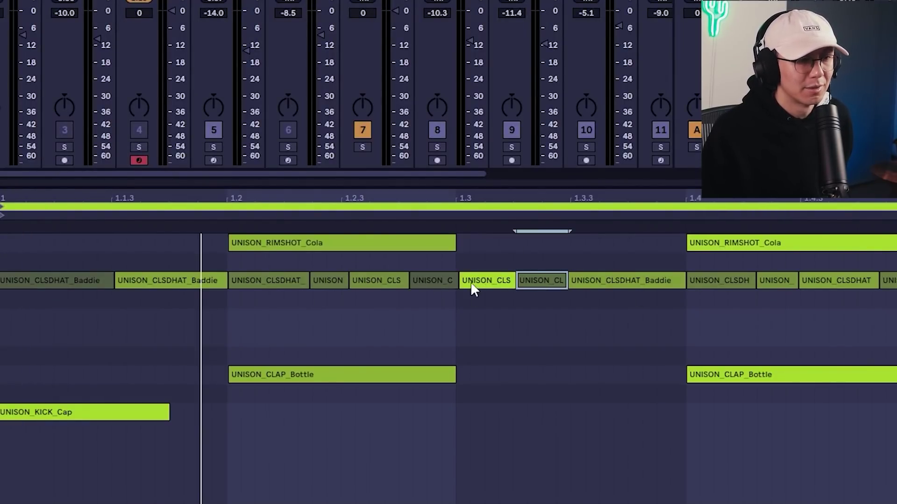
{"action": "left_click", "coordinate": [423, 273], "text": "ctrl"}
{"action": "key", "text": "Down"}
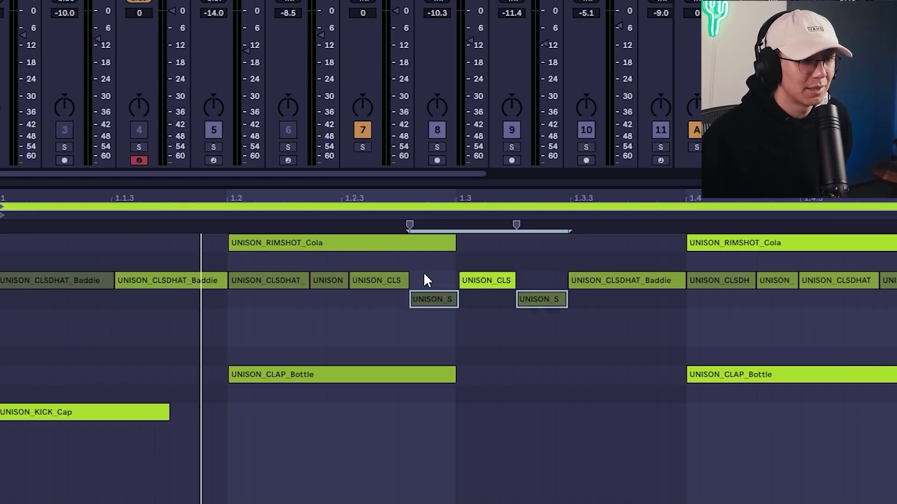
{"action": "key", "text": "space"}
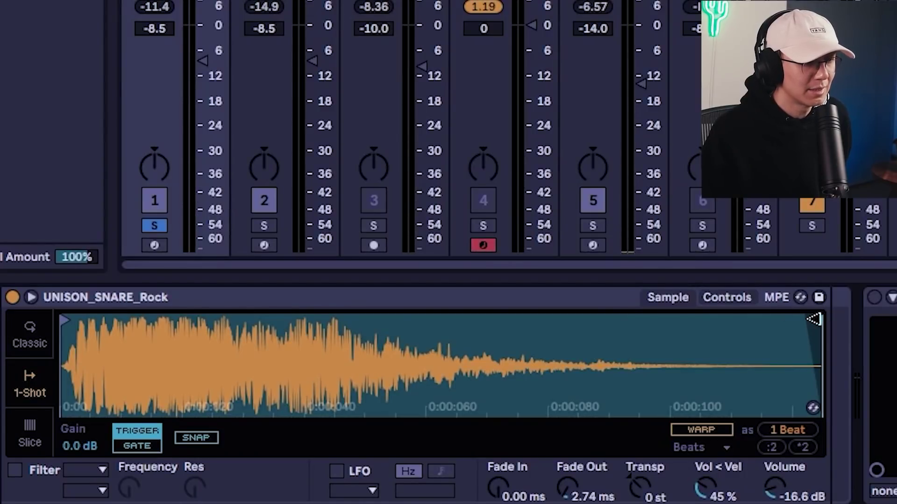
{"action": "left_click_drag", "start_coordinate": [813, 320], "coordinate": [250, 348]}
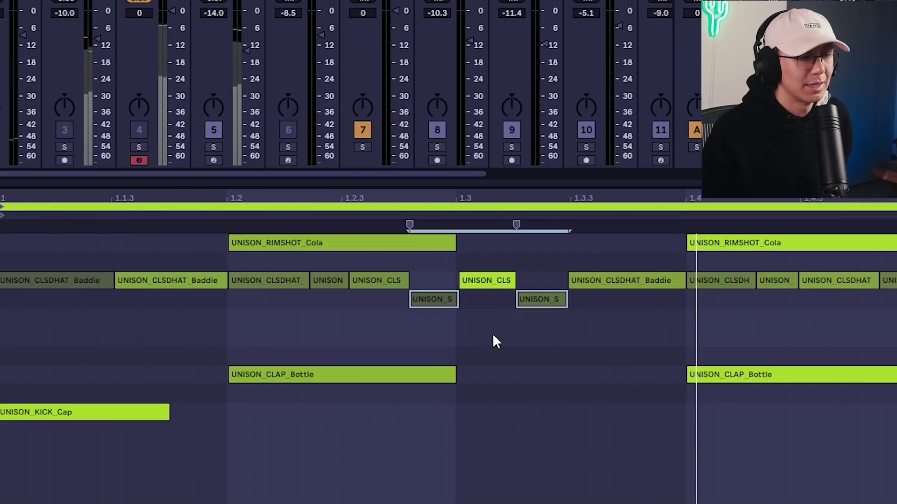
{"action": "left_click", "coordinate": [493, 334]}
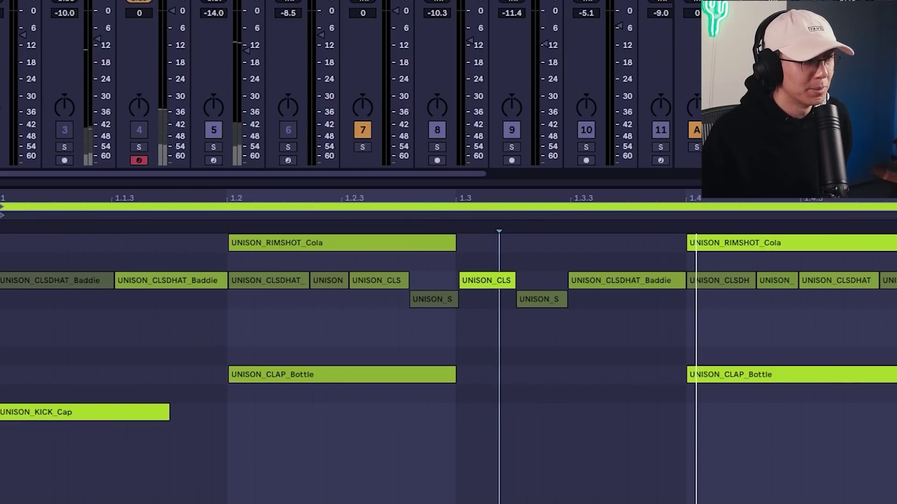
Step: Duplicate the break into a second bar and draw two short snare hits in bar 2
{"action": "key", "text": "ctrl+a"}
{"action": "key", "text": "ctrl+d"}
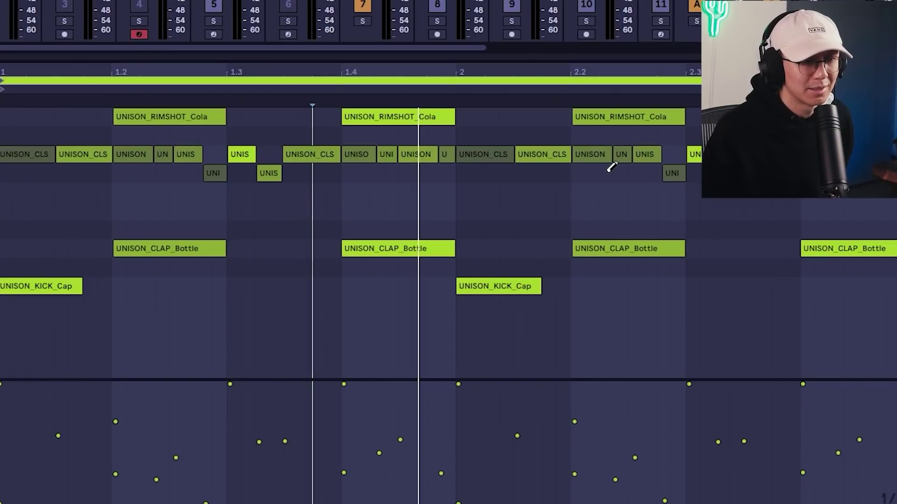
{"action": "left_click_drag", "start_coordinate": [608, 172], "coordinate": [619, 173]}
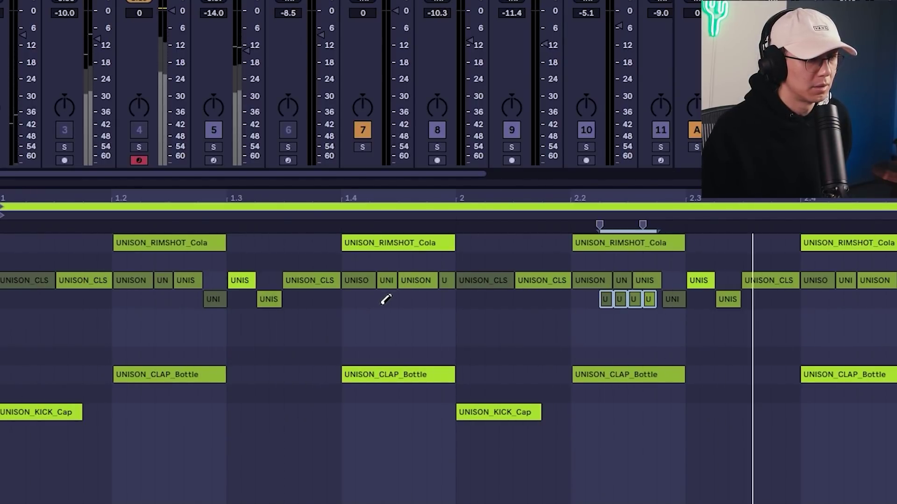
Step: Add two short snare hits near beat 1.4, plus kick hits after beats 1.3 and 2.3
{"action": "left_click", "coordinate": [413, 296]}
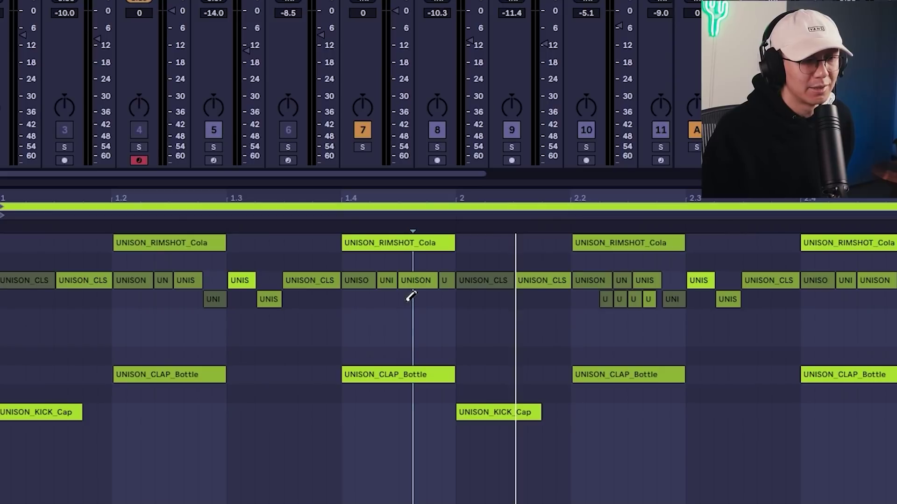
{"action": "left_click", "coordinate": [410, 297]}
{"action": "left_click", "coordinate": [433, 299]}
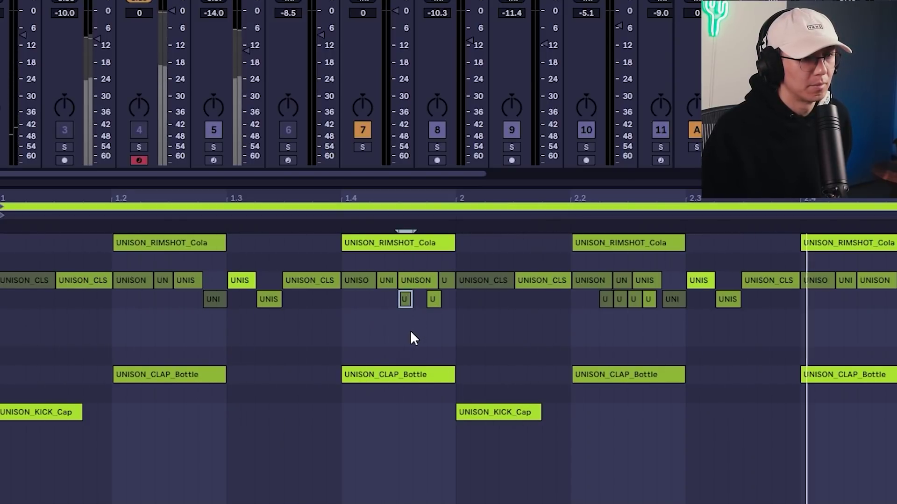
{"action": "left_click", "coordinate": [301, 412]}
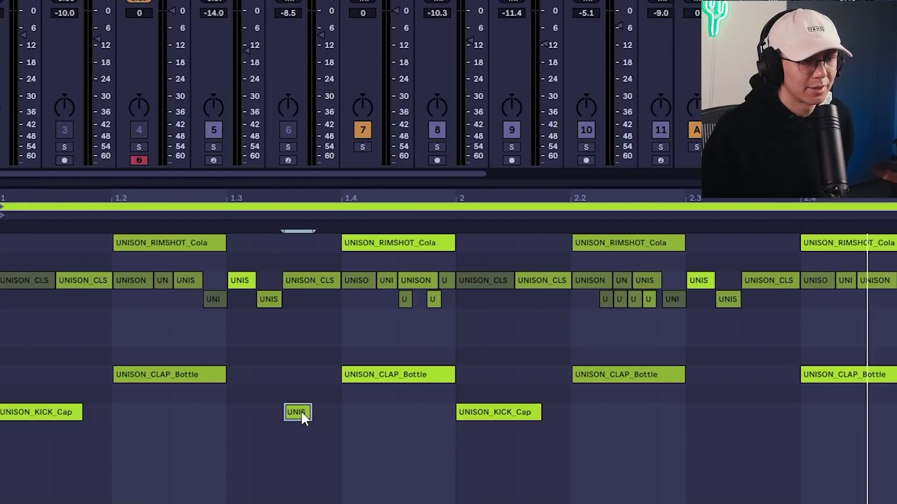
{"action": "left_click", "coordinate": [757, 413]}
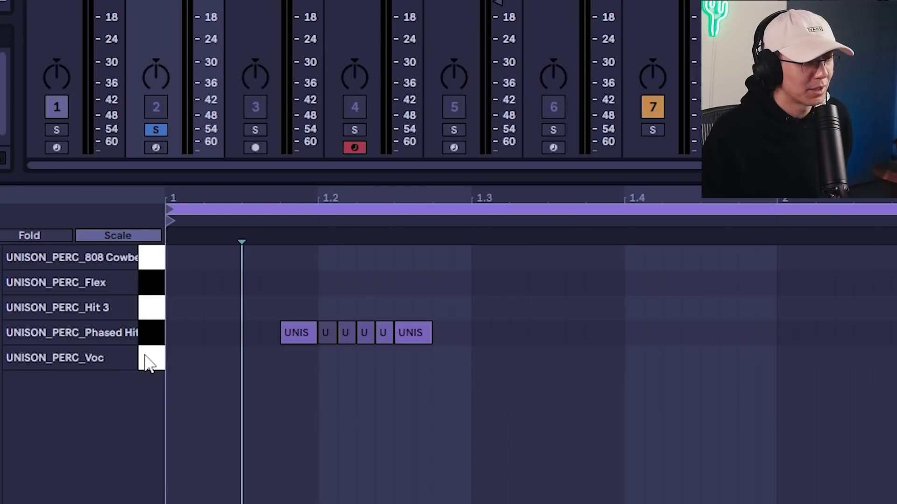
Step: Audition the rack's percussion pads, play the pattern, unsolo track 2 and reactivate track 5
{"action": "left_click_drag", "start_coordinate": [149, 361], "coordinate": [142, 243]}
{"action": "left_click", "coordinate": [260, 419]}
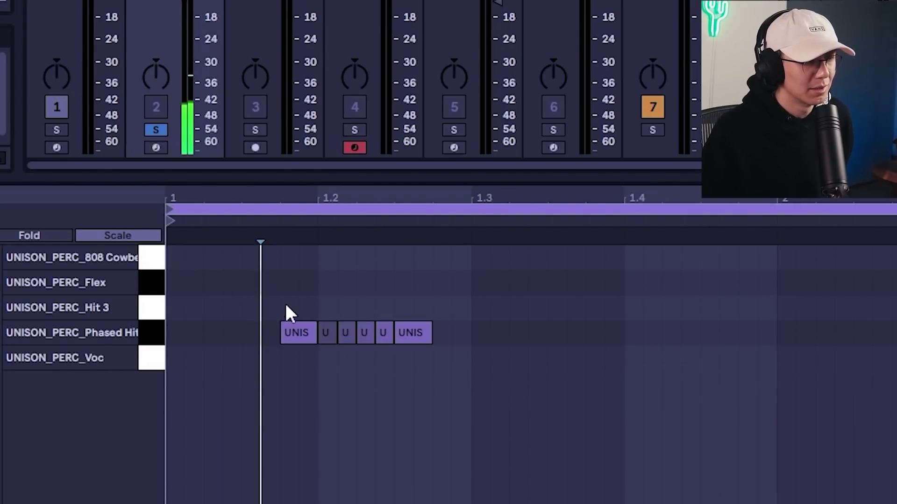
{"action": "key", "text": "space"}
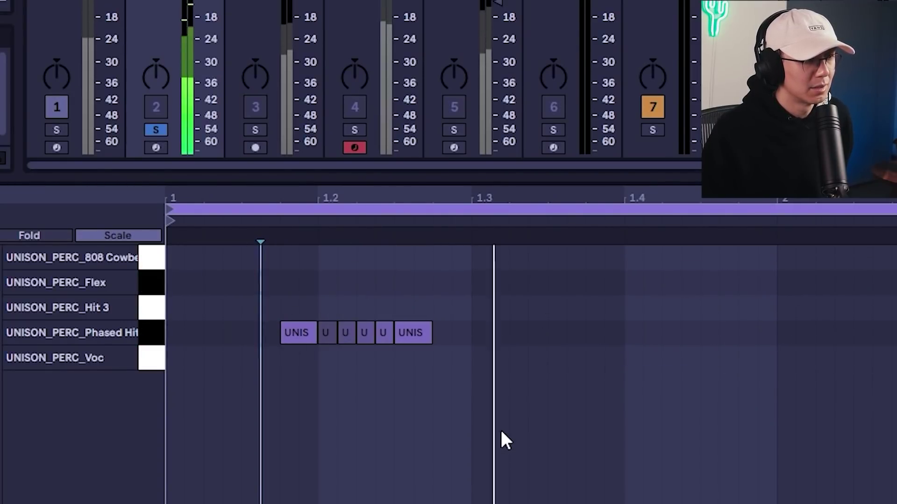
{"action": "left_click", "coordinate": [154, 129]}
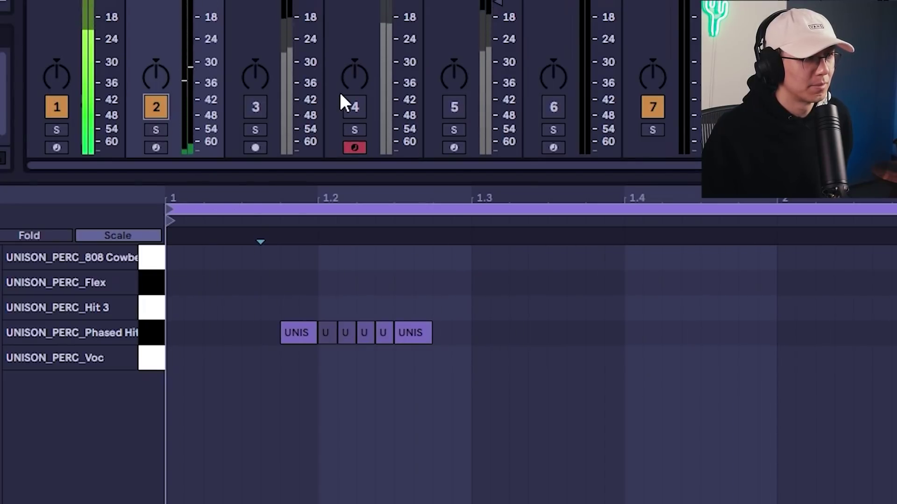
{"action": "left_click", "coordinate": [460, 108]}
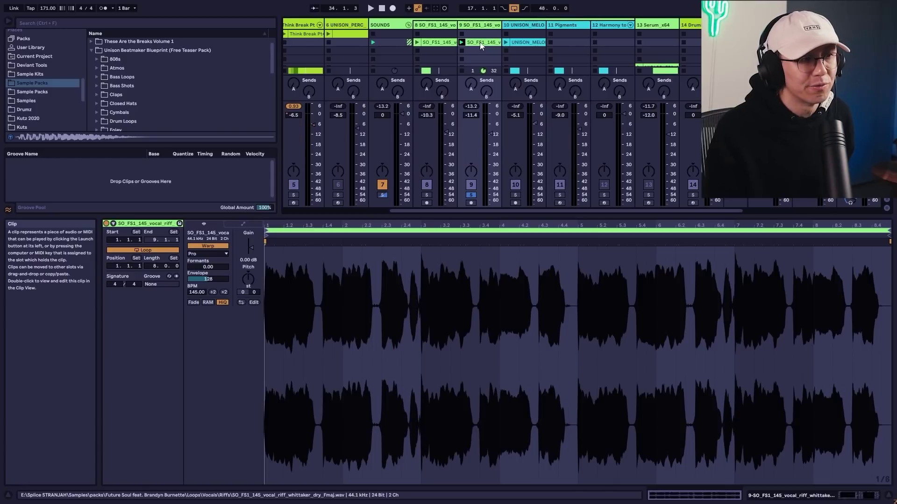
Step: Play the SO_FS1_145_vocal_riff clip and bring up its context menu on track 9
{"action": "key", "text": "space"}
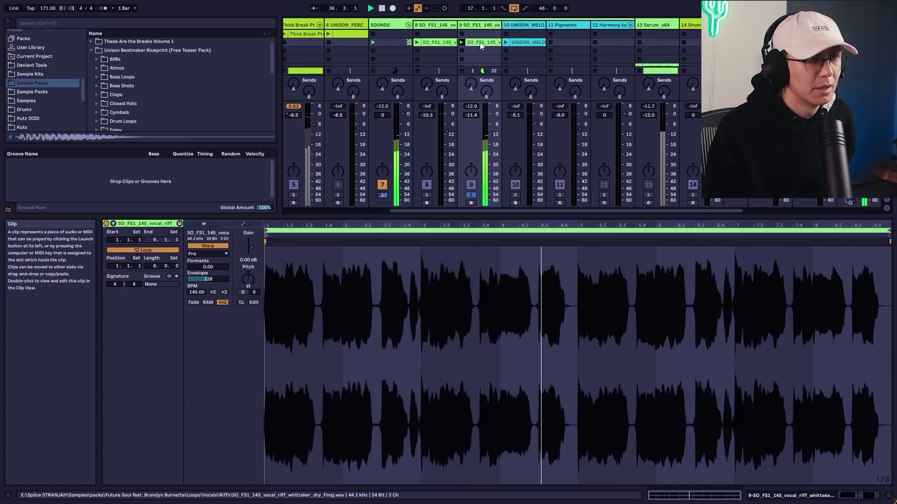
{"action": "right_click", "coordinate": [481, 45]}
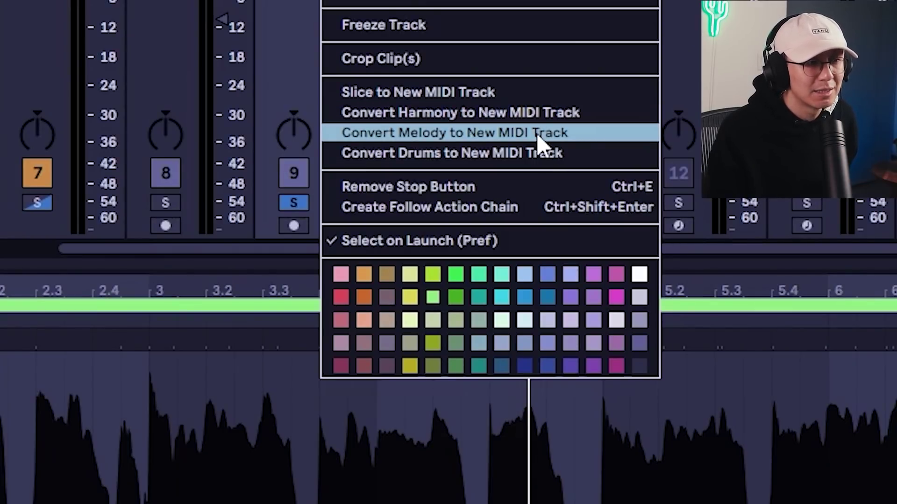
Step: Convert the vocal riff's melody to a new MIDI track and play it from just before the notes
{"action": "left_click", "coordinate": [537, 135]}
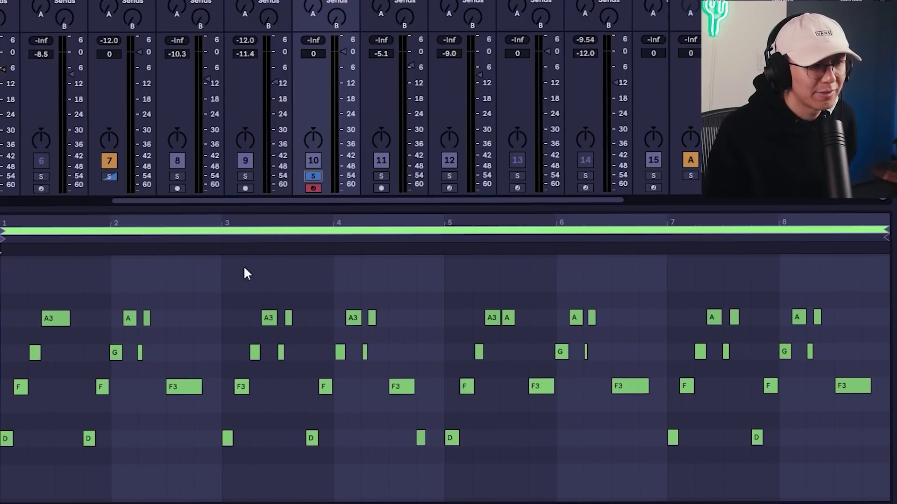
{"action": "left_click", "coordinate": [233, 277]}
{"action": "left_click", "coordinate": [220, 280]}
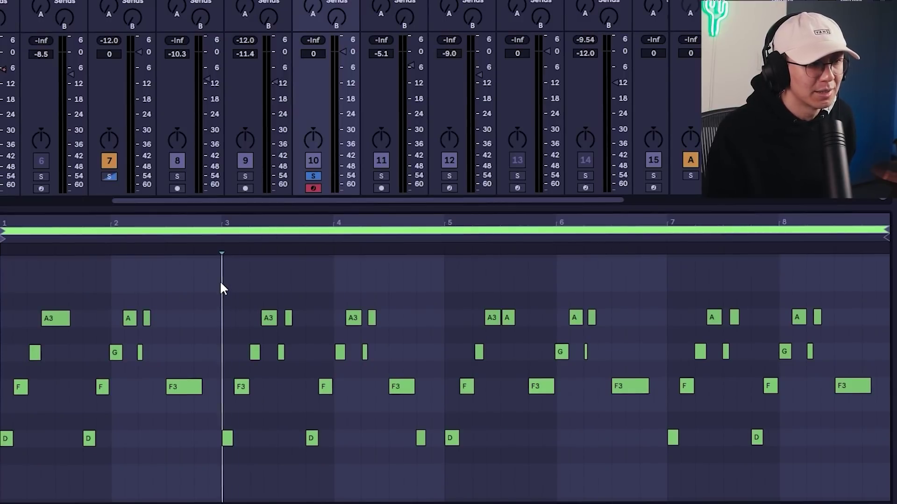
{"action": "key", "text": "space"}
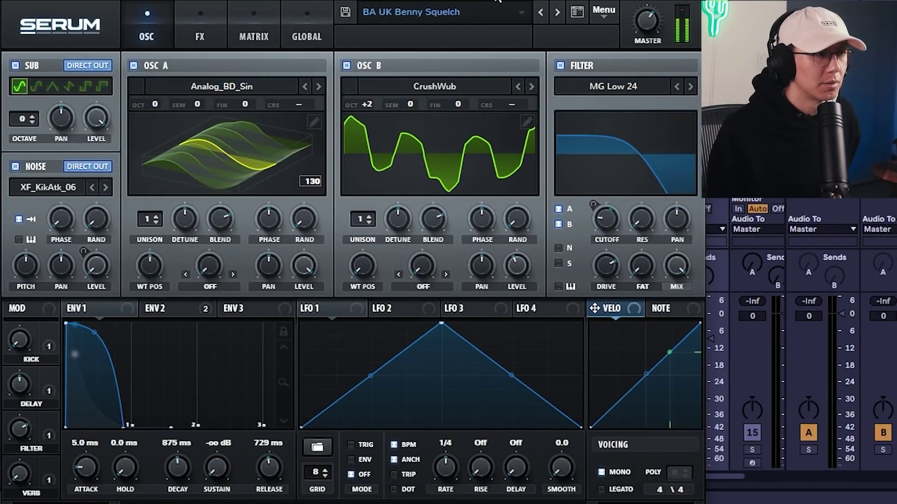
Step: Move the Serum window aside, raise oscillator A one octave, and switch on the Saturator
{"action": "left_click_drag", "start_coordinate": [498, 1], "coordinate": [427, 0]}
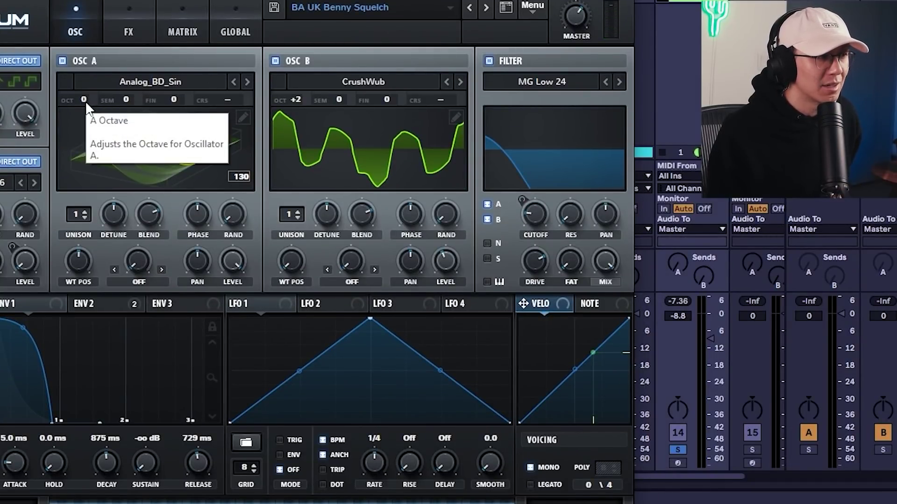
{"action": "left_click_drag", "start_coordinate": [85, 100], "coordinate": [127, 43]}
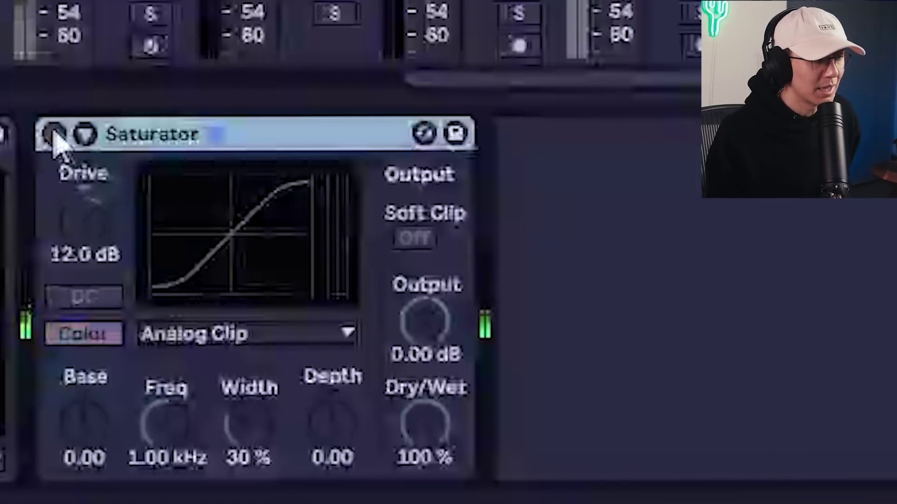
{"action": "left_click", "coordinate": [54, 134]}
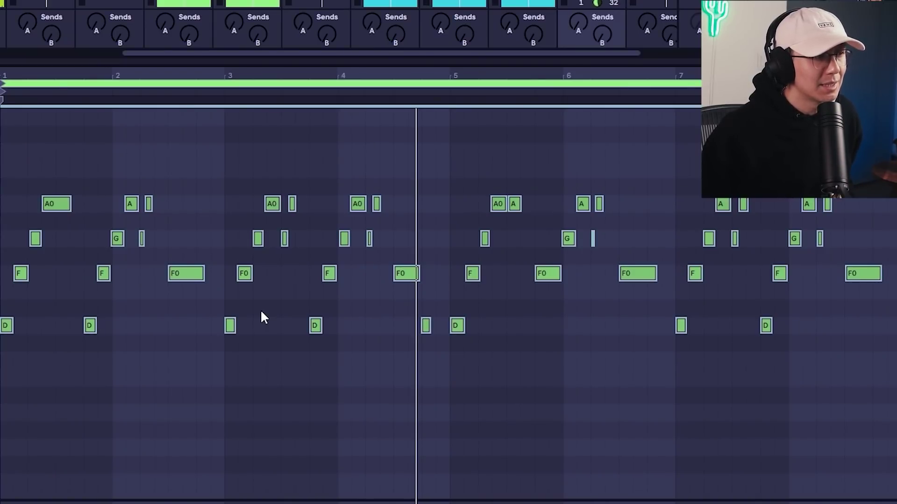
Step: Switch to the Session View mixer showing all tracks, including Serum track 14
{"action": "key", "text": "Up"}
{"action": "key", "text": "Up"}
{"action": "key", "text": "Up"}
{"action": "key", "text": "Up"}
{"action": "key", "text": "Up"}
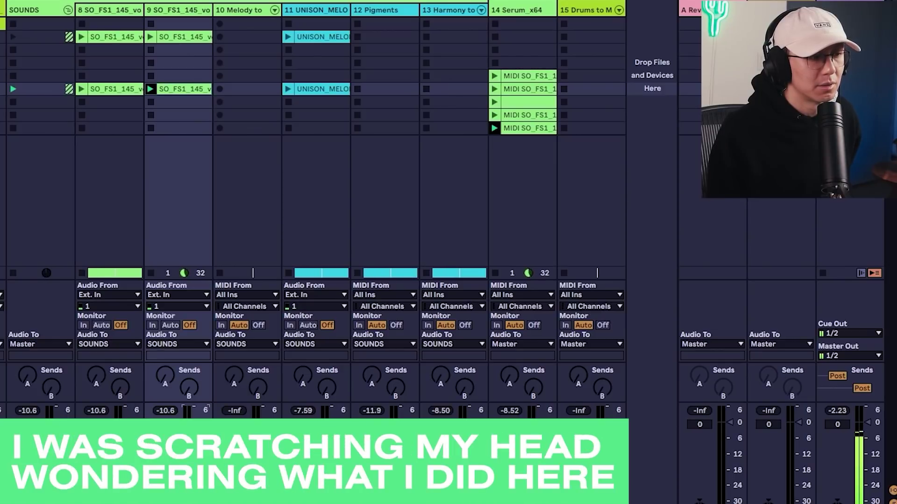
Step: Launch track 8's vocal riff clip and the Perc clip together, with the clip detail hidden
{"action": "double_click", "coordinate": [111, 91]}
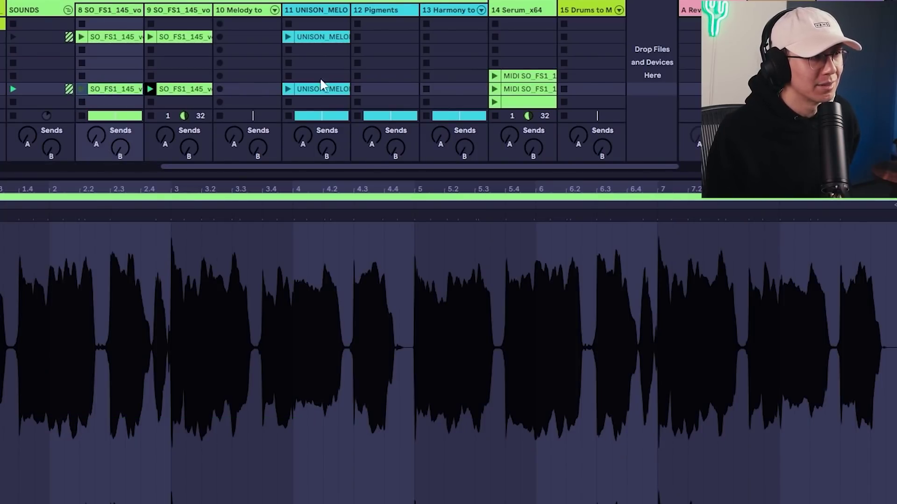
{"action": "left_click", "coordinate": [83, 89]}
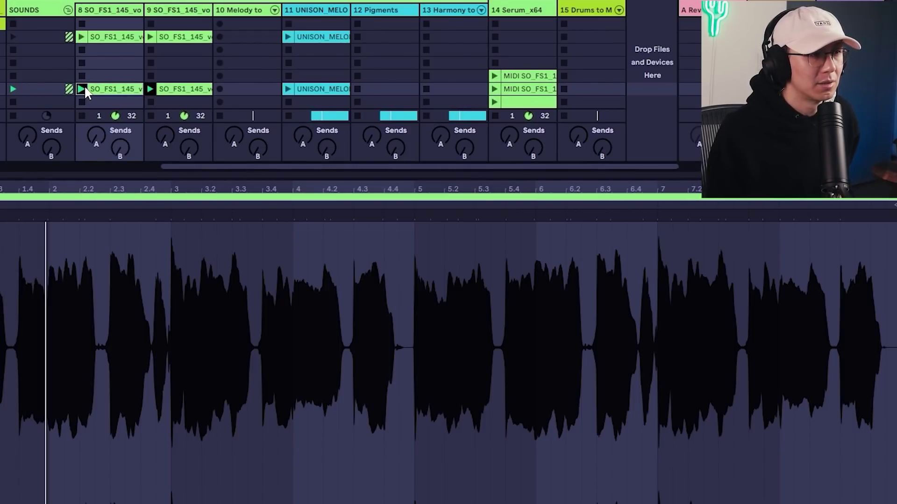
{"action": "key", "text": "ctrl+alt+l"}
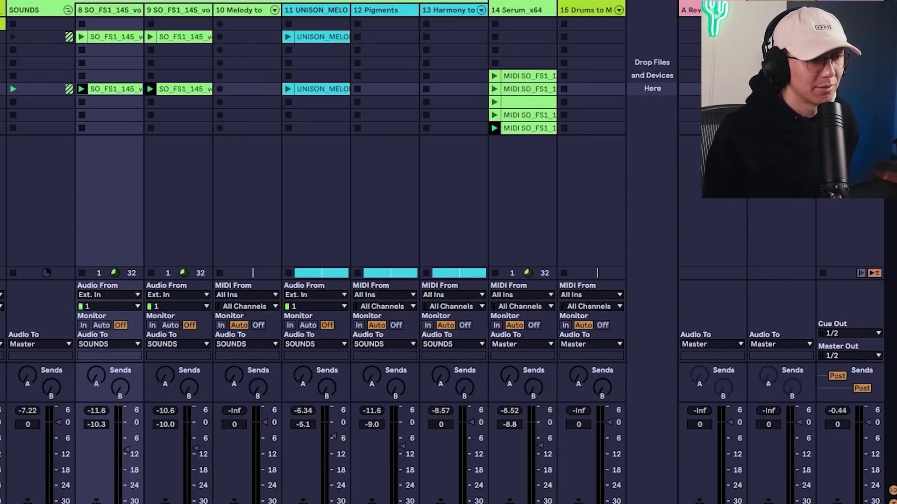
{"action": "scroll", "coordinate": [339, 187], "scroll_direction": "left", "scroll_amount": 5}
{"action": "left_click", "coordinate": [32, 89]}
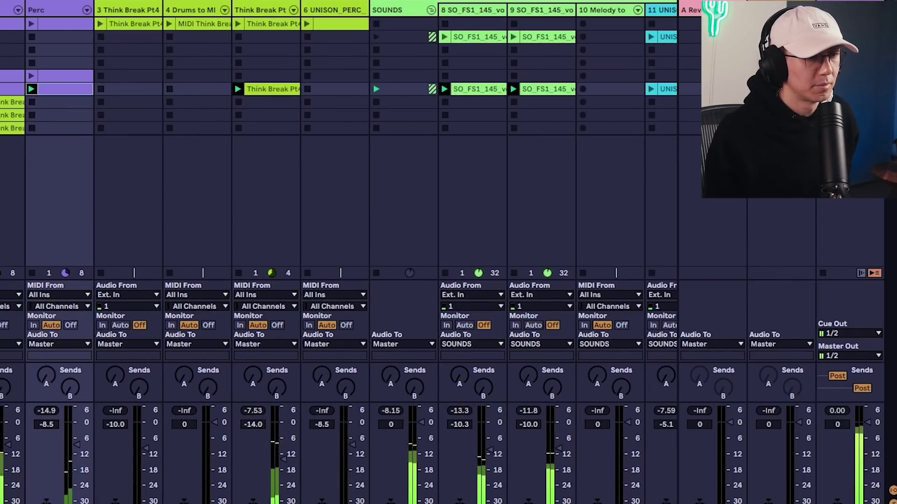
{"action": "scroll", "coordinate": [339, 140], "scroll_direction": "right", "scroll_amount": 5}
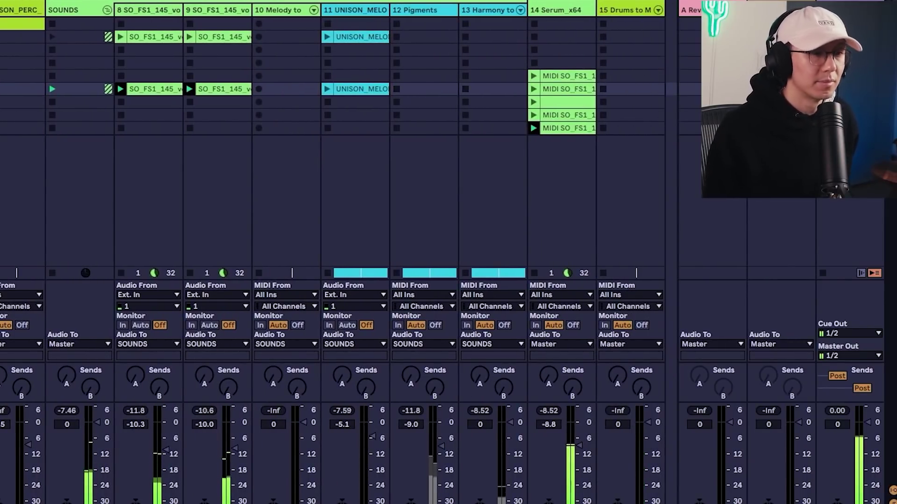
Step: Scroll the Session View right toward the UNISON_MELO clip on track 11
{"action": "scroll", "coordinate": [339, 140], "scroll_direction": "right", "scroll_amount": 1}
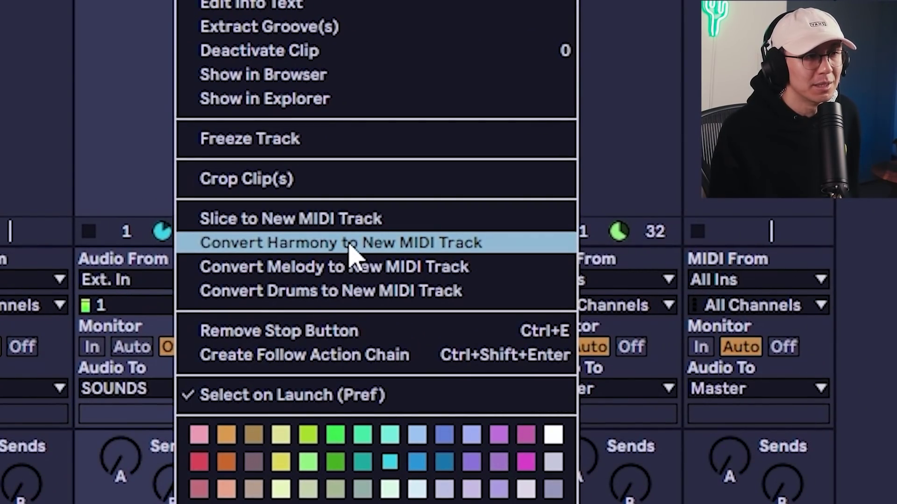
Step: Convert the UNISON melody clip's harmony into MIDI chords on a new track
{"action": "left_click", "coordinate": [348, 244]}
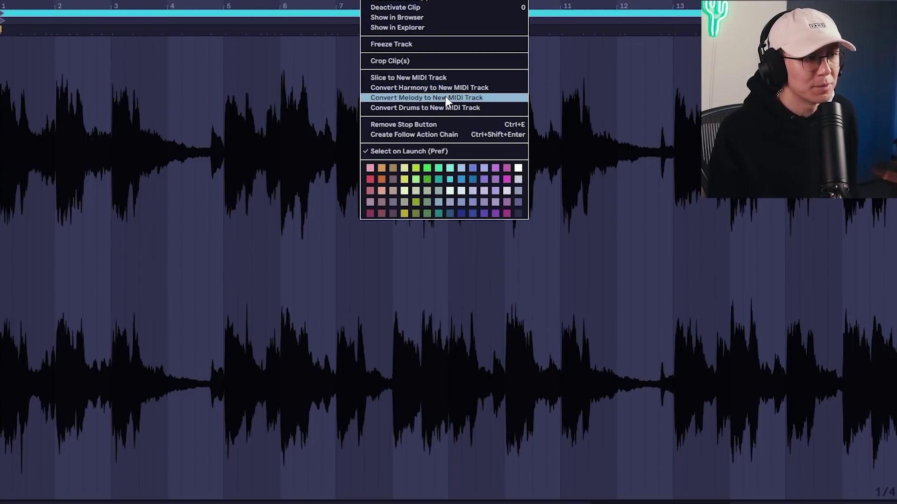
{"action": "left_click", "coordinate": [443, 87]}
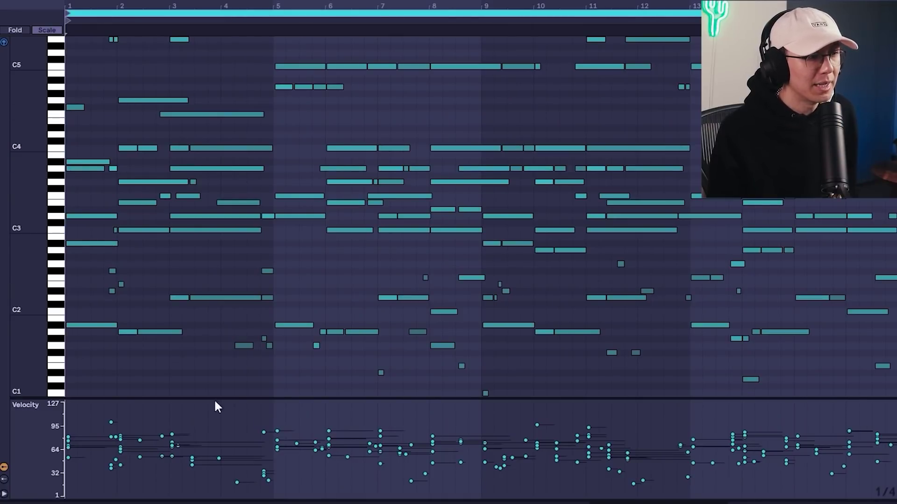
Step: Zoom in on the converted chord notes and audition them from bar 1
{"action": "left_click_drag", "start_coordinate": [87, 6], "coordinate": [133, 14]}
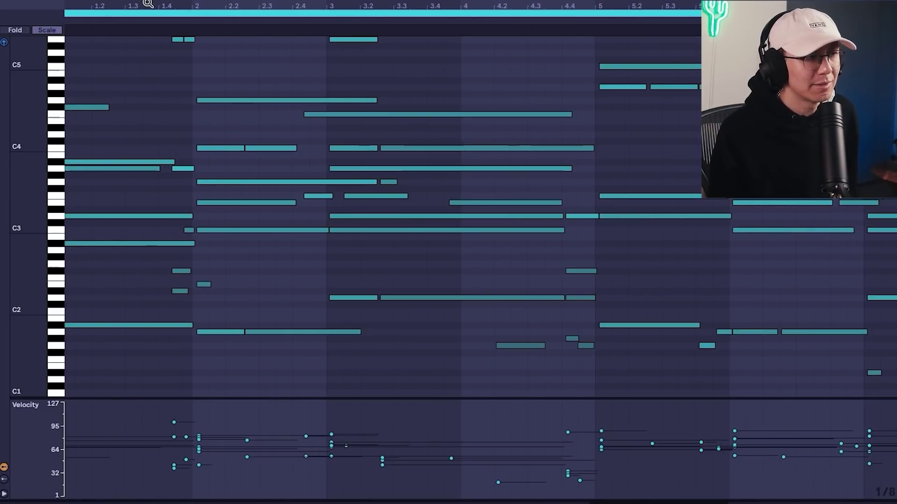
{"action": "double_click", "coordinate": [148, 4]}
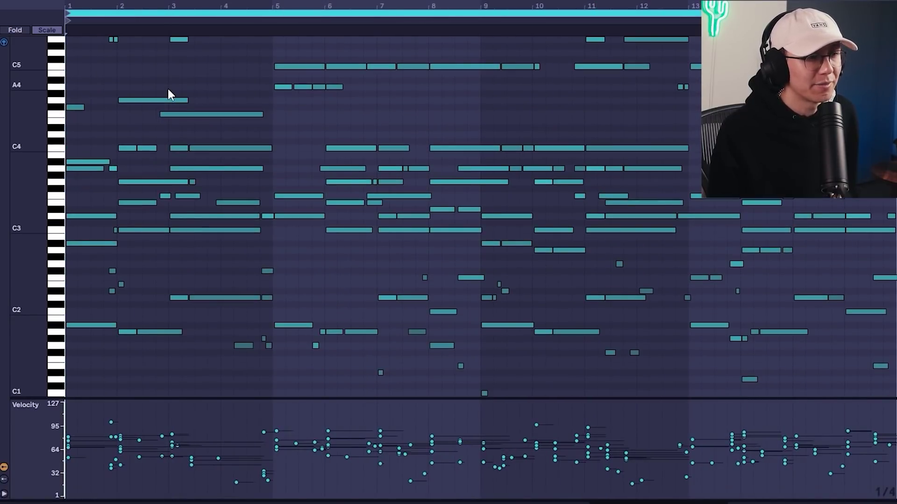
{"action": "scroll", "coordinate": [167, 87], "scroll_direction": "up", "scroll_amount": 1}
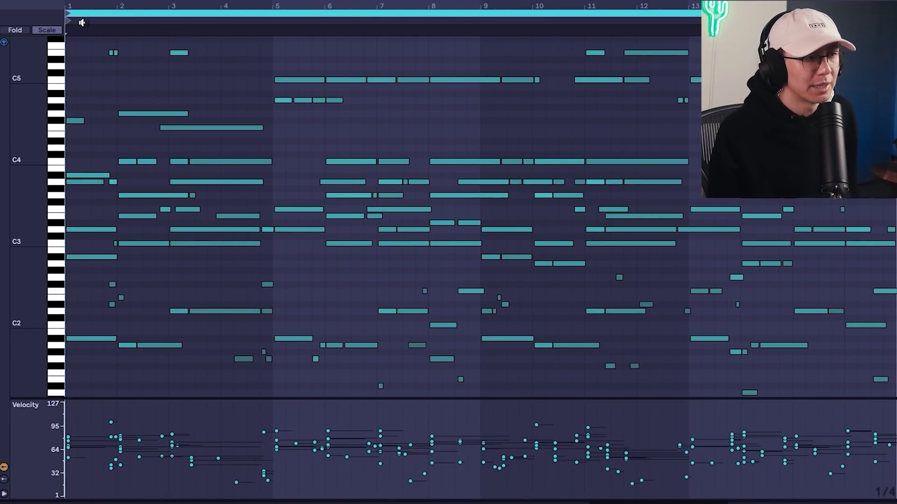
{"action": "key", "text": "space"}
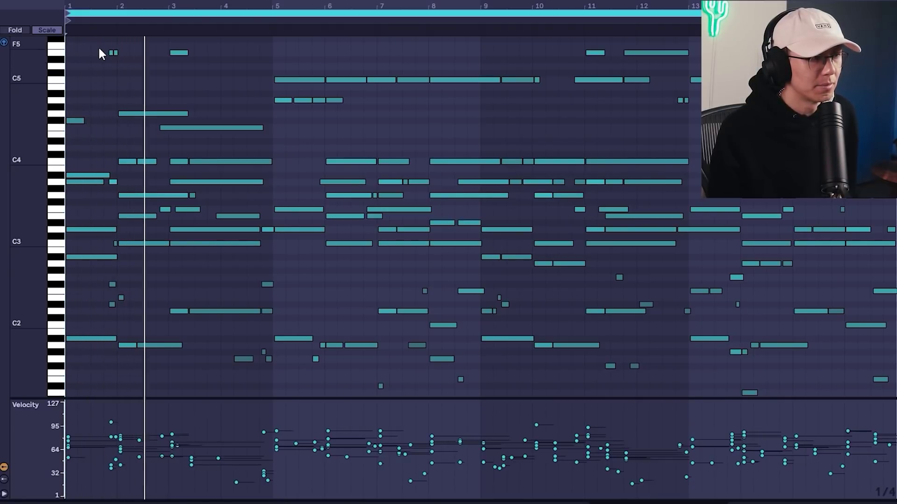
{"action": "scroll", "coordinate": [100, 51], "scroll_direction": "up", "scroll_amount": 1}
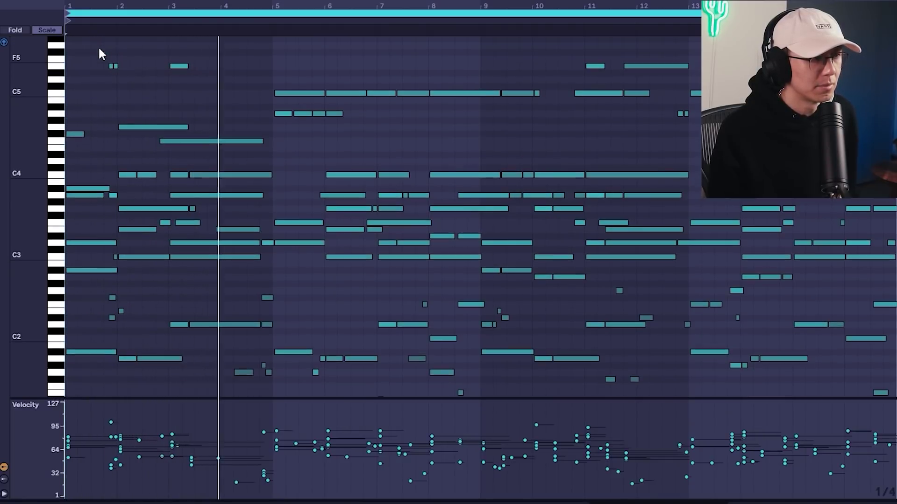
{"action": "scroll", "coordinate": [100, 53], "scroll_direction": "down", "scroll_amount": 1}
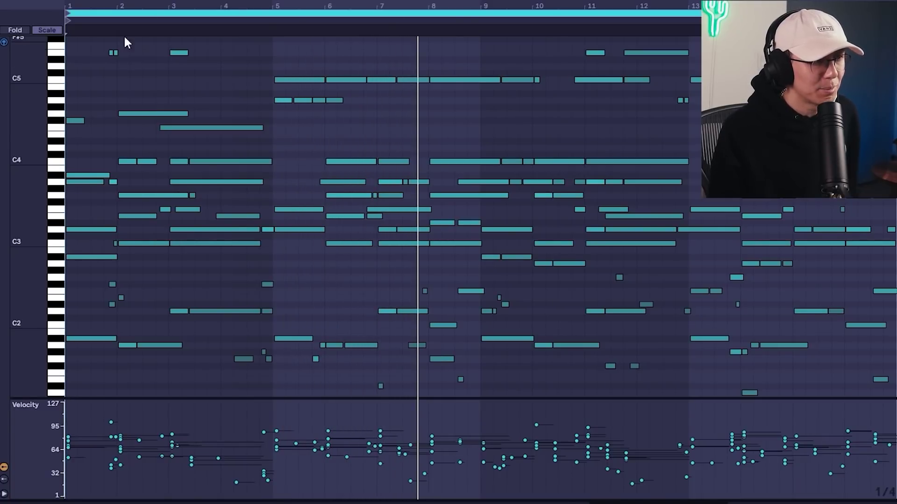
{"action": "left_click_drag", "start_coordinate": [100, 8], "coordinate": [339, 131]}
{"action": "scroll", "coordinate": [117, 74], "scroll_direction": "up", "scroll_amount": 3}
{"action": "key", "text": "space"}
{"action": "scroll", "coordinate": [140, 132], "scroll_direction": "down", "scroll_amount": 5}
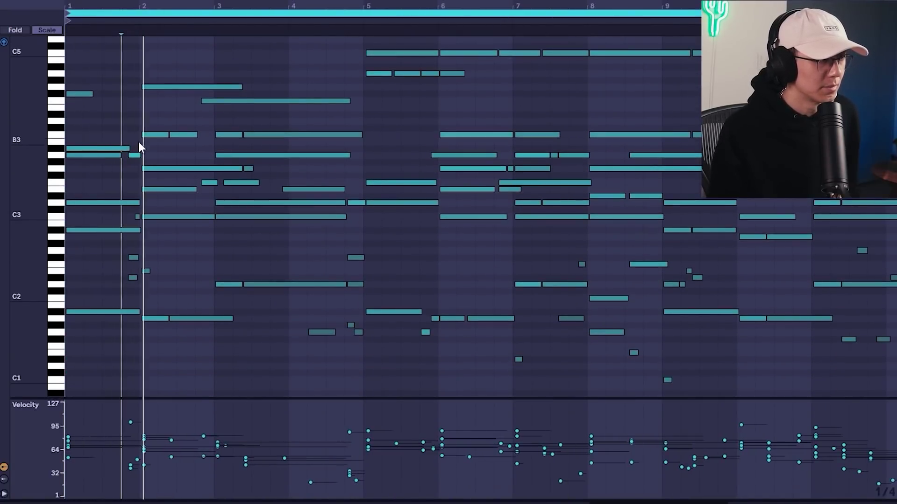
Step: Delete the stray notes near F4 and F#2, the C4 notes, and bar 3's short low notes
{"action": "left_click_drag", "start_coordinate": [111, 62], "coordinate": [53, 105]}
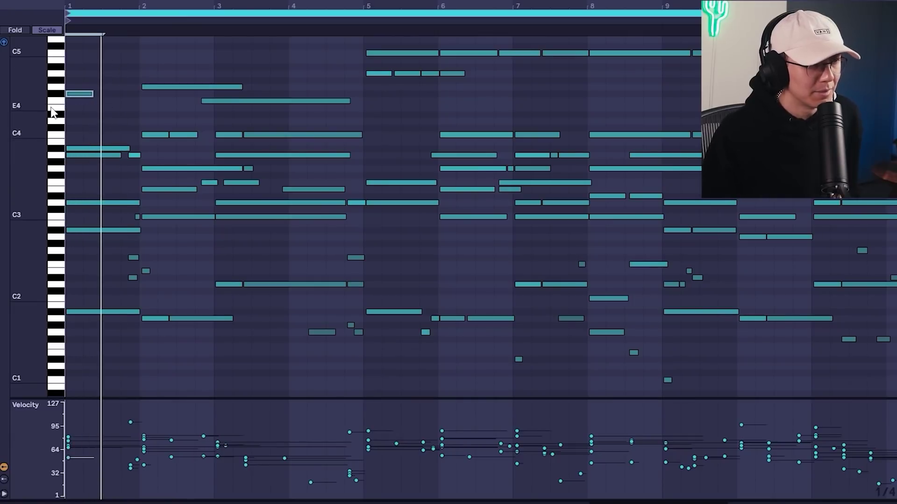
{"action": "key", "text": "Delete"}
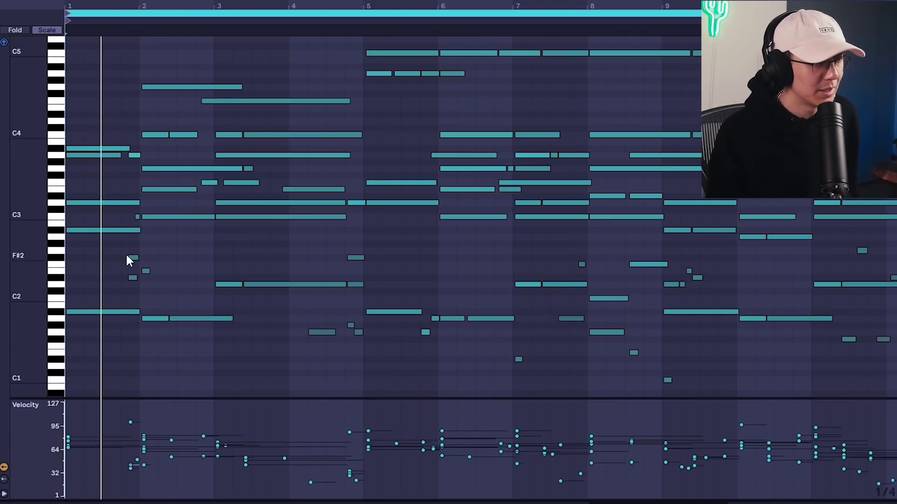
{"action": "left_click_drag", "start_coordinate": [125, 254], "coordinate": [183, 304]}
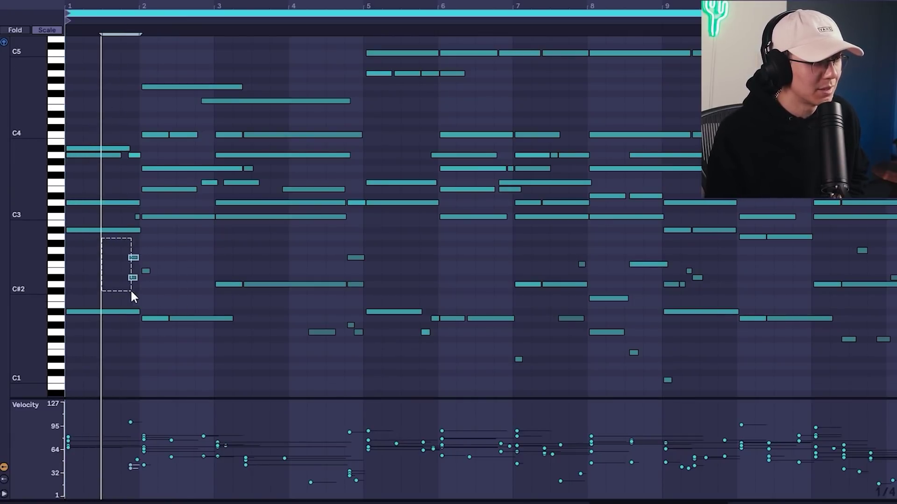
{"action": "left_click", "coordinate": [133, 155]}
{"action": "key", "text": "Delete"}
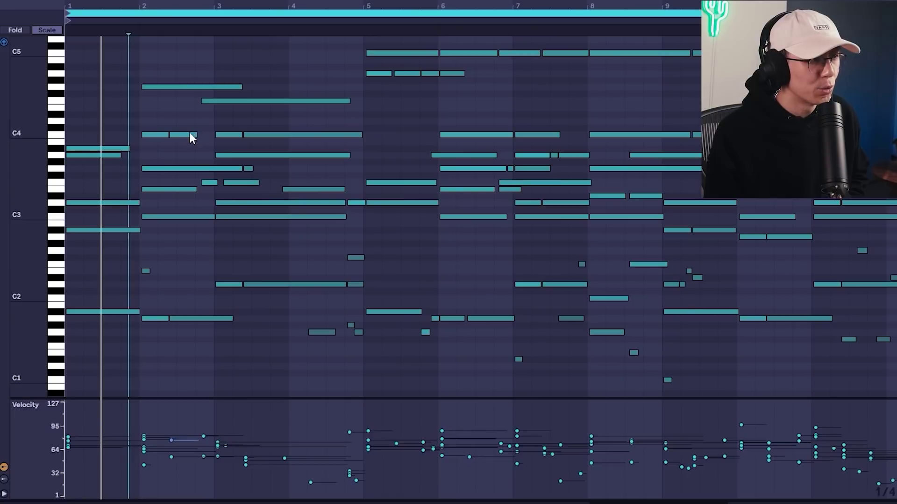
{"action": "left_click", "coordinate": [190, 134]}
{"action": "key", "text": "Delete"}
{"action": "left_click", "coordinate": [208, 183]}
{"action": "key", "text": "Delete"}
{"action": "left_click", "coordinate": [267, 134]}
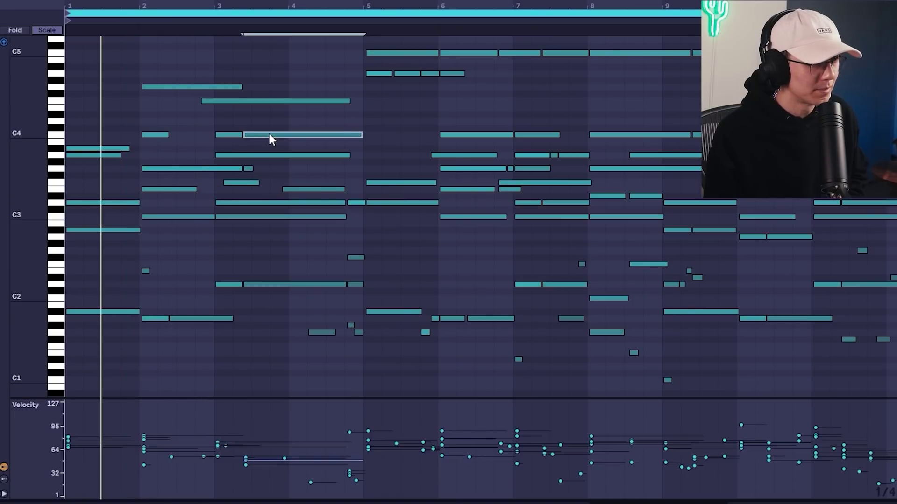
{"action": "key", "text": "Delete"}
{"action": "left_click", "coordinate": [251, 170]}
{"action": "key", "text": "Delete"}
{"action": "left_click", "coordinate": [282, 165]}
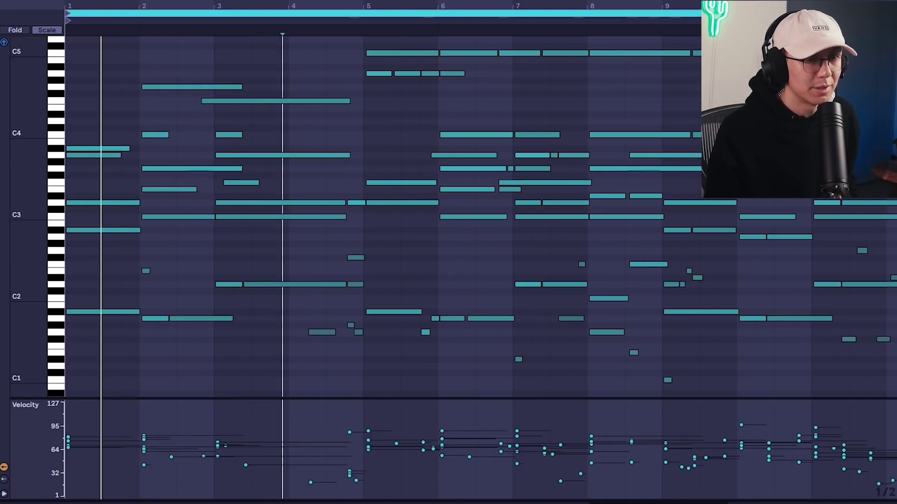
Step: Zoom to bars 1–5 and delete the far-right notes and long notes after bar 3
{"action": "left_click_drag", "start_coordinate": [365, 100], "coordinate": [70, 150]}
{"action": "key", "text": "z"}
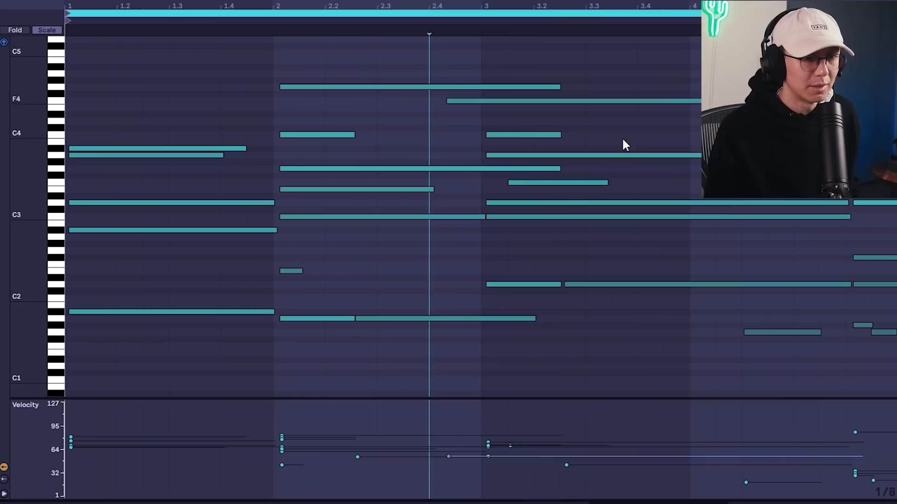
{"action": "left_click_drag", "start_coordinate": [883, 200], "coordinate": [895, 378]}
{"action": "key", "text": "Delete"}
{"action": "key", "text": "Delete"}
{"action": "left_click_drag", "start_coordinate": [722, 306], "coordinate": [811, 381]}
{"action": "key", "text": "Delete"}
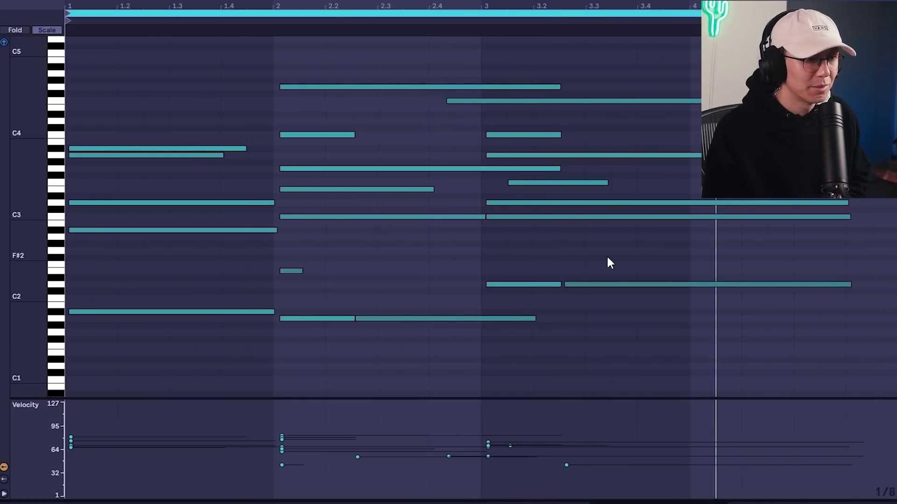
{"action": "left_click_drag", "start_coordinate": [607, 258], "coordinate": [612, 295]}
{"action": "key", "text": "Delete"}
Step: Quantize all notes, extend the bar-2 and bar-3 chords to the bar lines, and play them
{"action": "key", "text": "ctrl+a"}
{"action": "key", "text": "ctrl+u"}
{"action": "left_click_drag", "start_coordinate": [379, 271], "coordinate": [480, 268]}
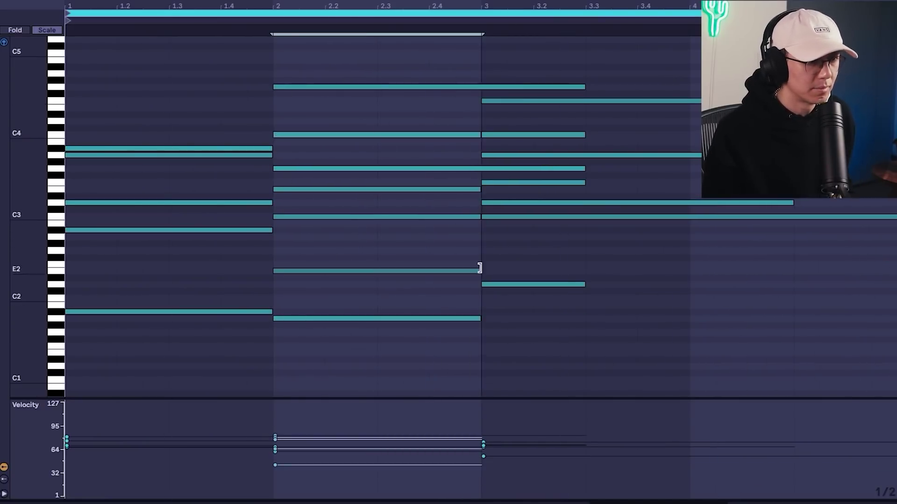
{"action": "left_click_drag", "start_coordinate": [514, 167], "coordinate": [538, 184]}
{"action": "mouse_move", "coordinate": [26, 236]}
{"action": "left_mouse_down"}
{"action": "mouse_move", "coordinate": [27, 262]}
{"action": "mouse_move", "coordinate": [26, 244]}
{"action": "left_mouse_up"}
{"action": "key", "text": "space"}
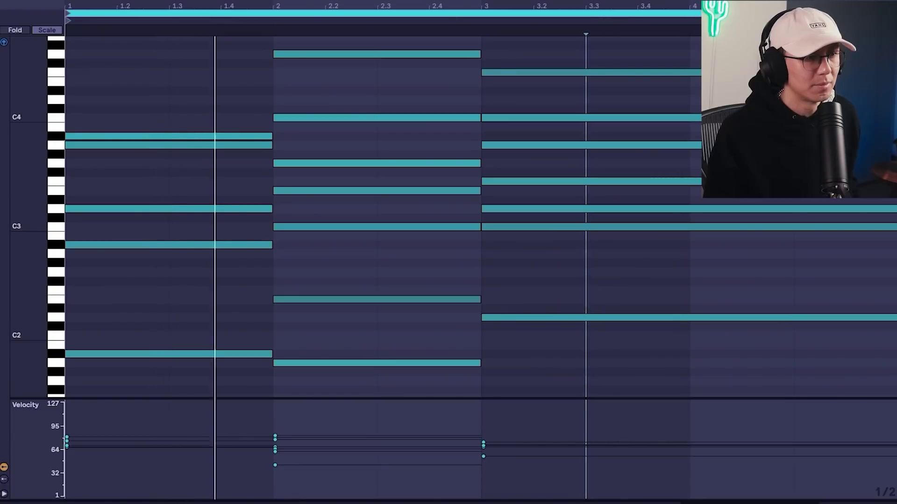
{"action": "left_click", "coordinate": [169, 68]}
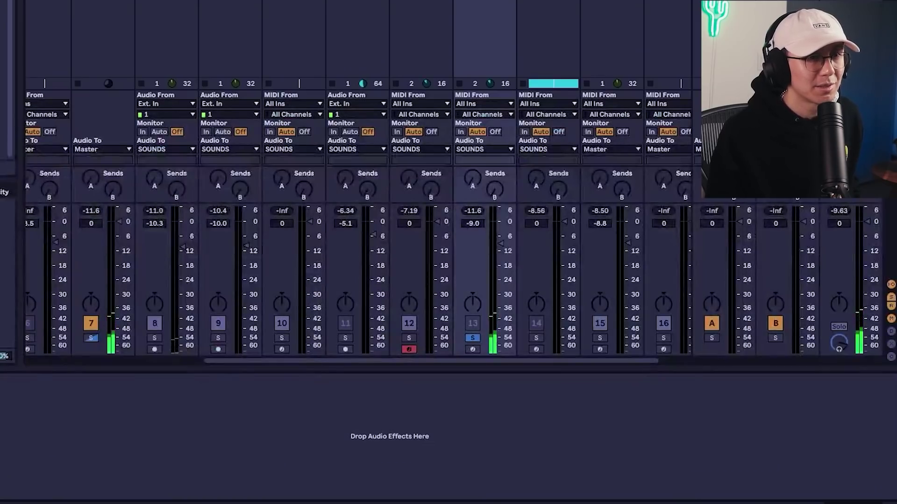
{"action": "key", "text": "Tab"}
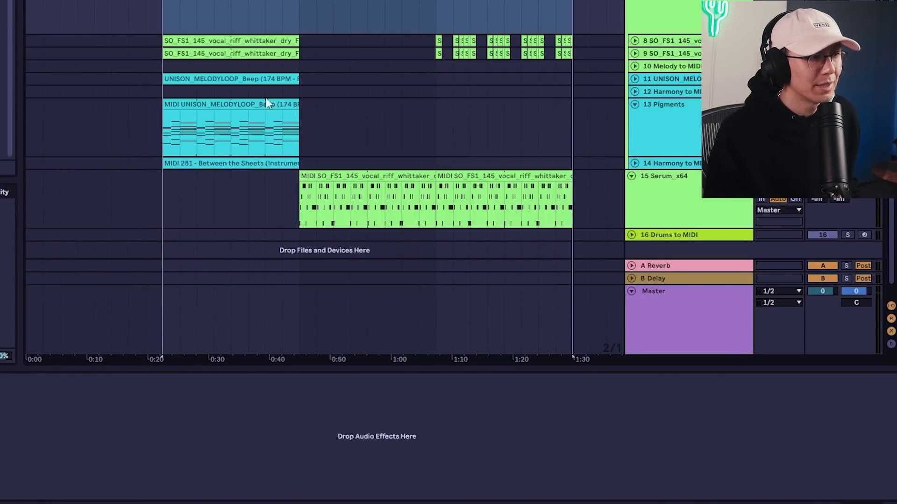
{"action": "double_click", "coordinate": [268, 103]}
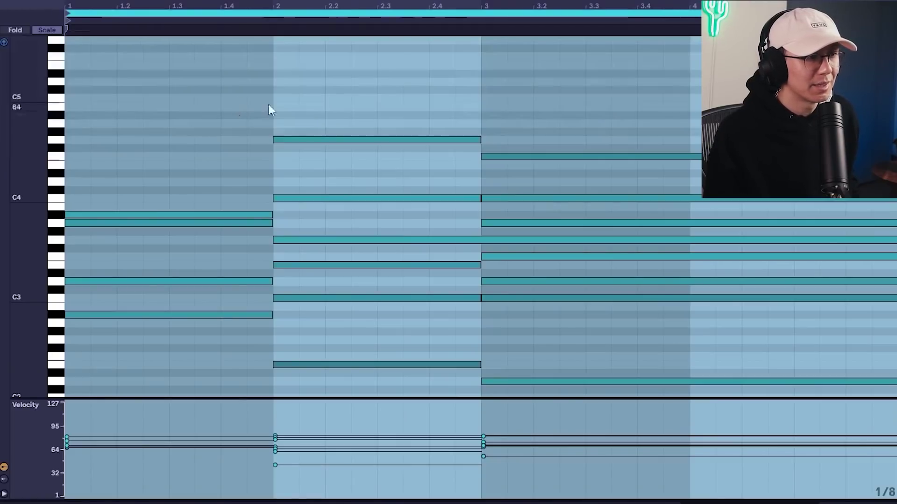
{"action": "scroll", "coordinate": [123, 180], "scroll_direction": "down", "scroll_amount": 5}
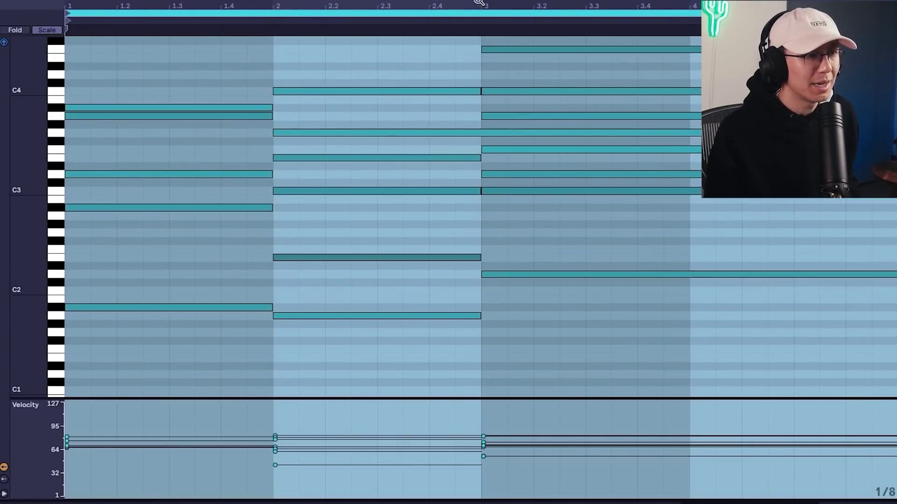
Step: Check the chord notes starting at bar 3, then play back the chord clip
{"action": "left_click", "coordinate": [438, 383]}
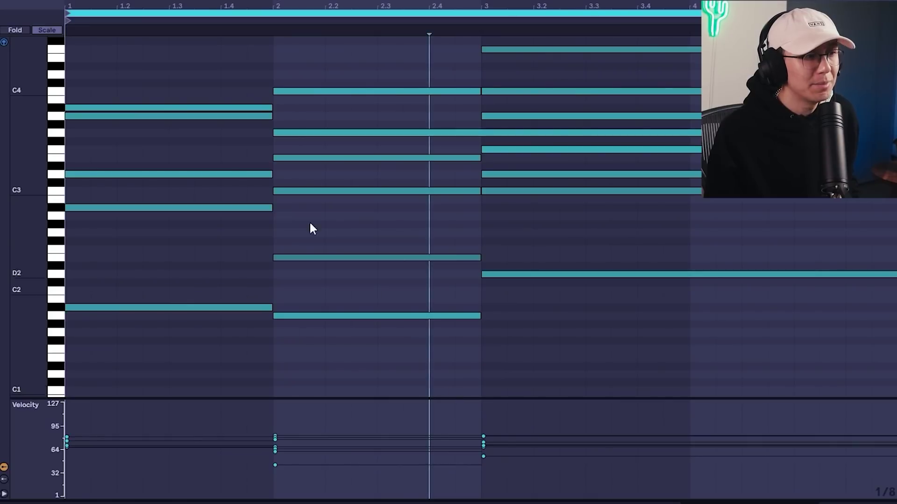
{"action": "left_click_drag", "start_coordinate": [547, 35], "coordinate": [524, 335]}
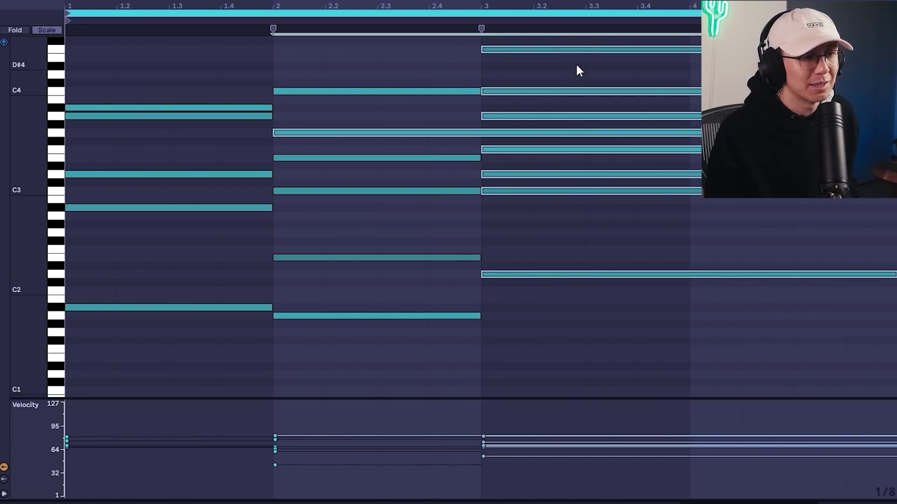
{"action": "left_click", "coordinate": [417, 60]}
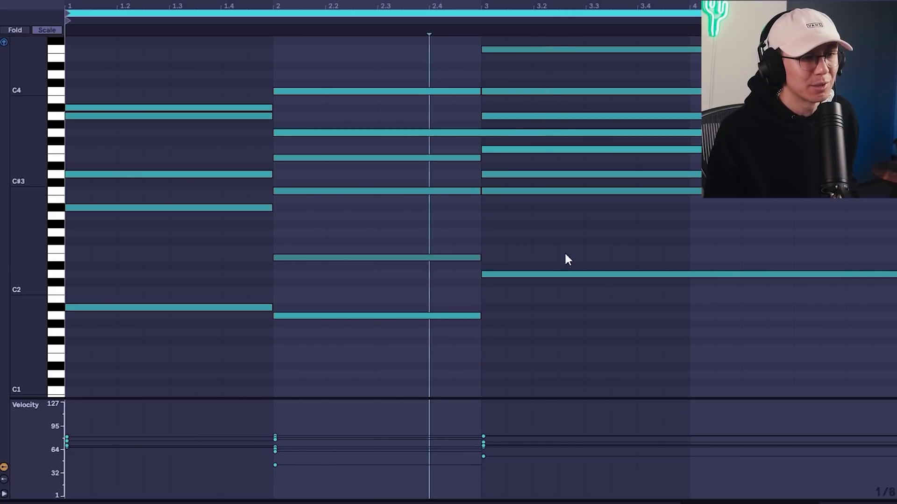
{"action": "left_click_drag", "start_coordinate": [588, 332], "coordinate": [604, 35]}
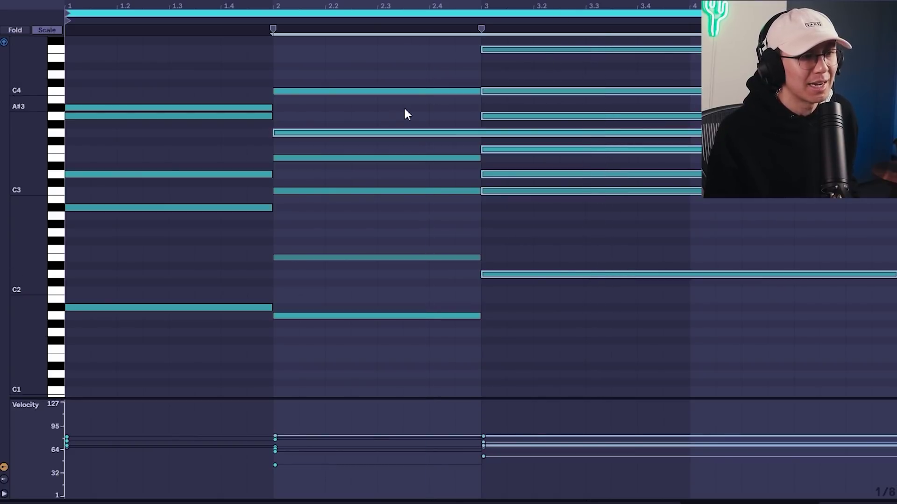
{"action": "left_click", "coordinate": [389, 114]}
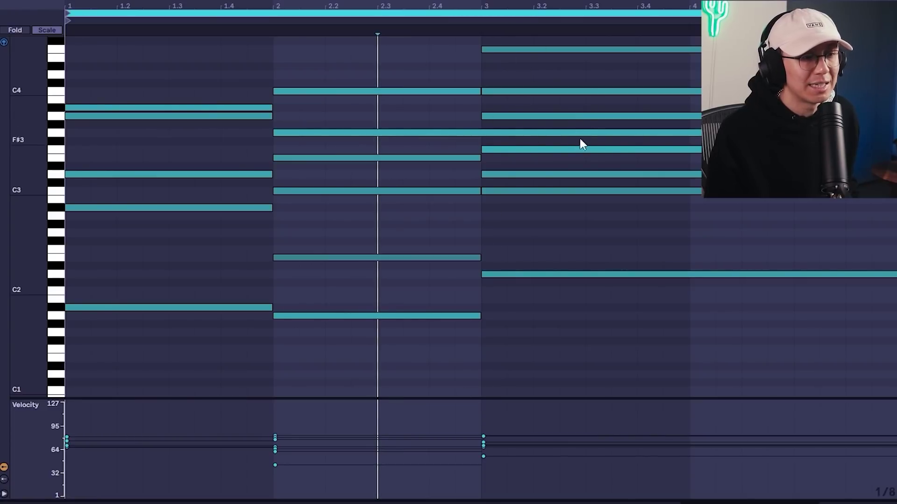
{"action": "scroll", "coordinate": [226, 76], "scroll_direction": "up", "scroll_amount": 1}
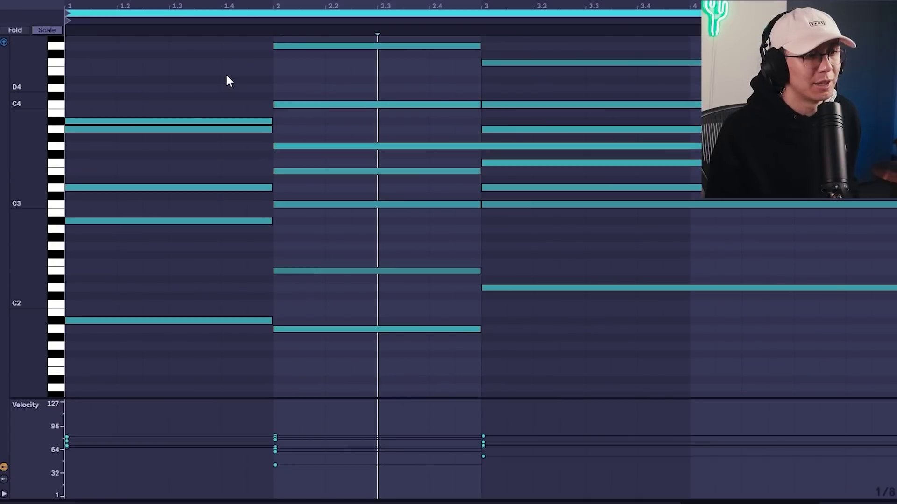
{"action": "scroll", "coordinate": [226, 76], "scroll_direction": "up", "scroll_amount": 4}
{"action": "key", "text": "space"}
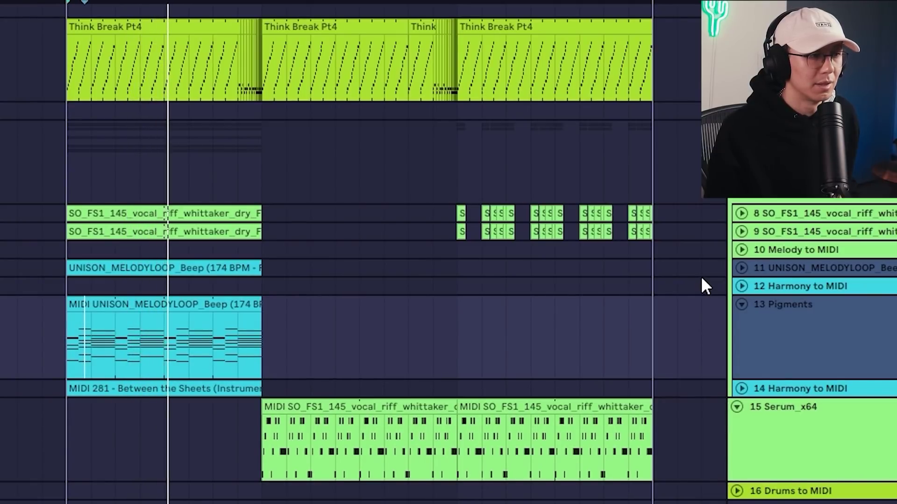
Step: Stop playback and set the start point in an empty arrangement lane
{"action": "left_click", "coordinate": [74, 428]}
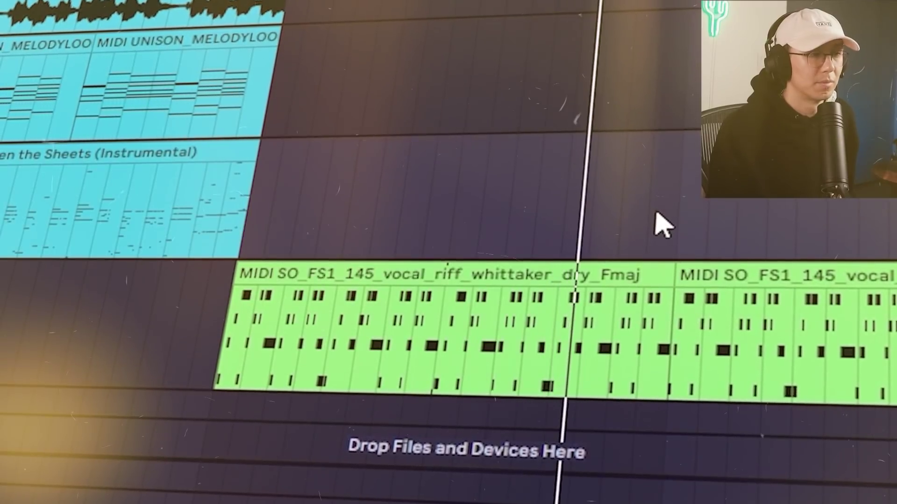
{"action": "left_click", "coordinate": [682, 220]}
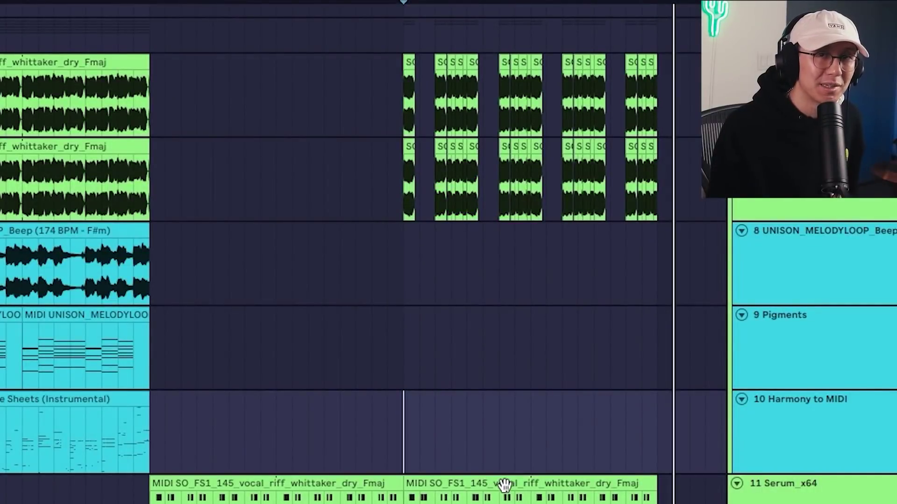
Step: Play the vocal-riff bassline from its second clip, then show the Between the Sheets track's Analog instrument
{"action": "double_click", "coordinate": [505, 486]}
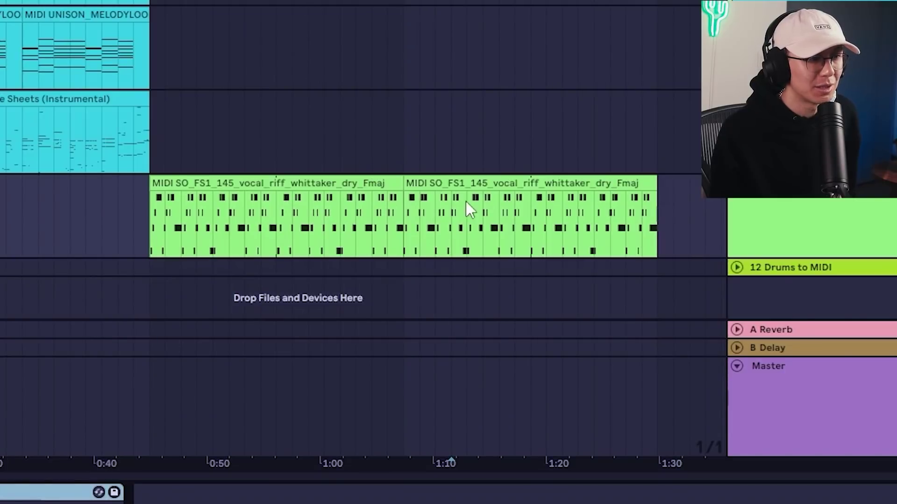
{"action": "left_click", "coordinate": [397, 210]}
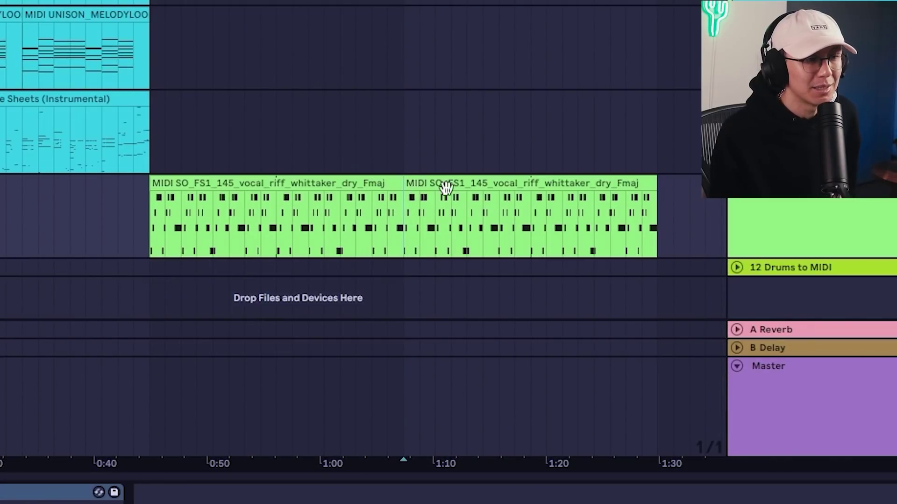
{"action": "key", "text": "space"}
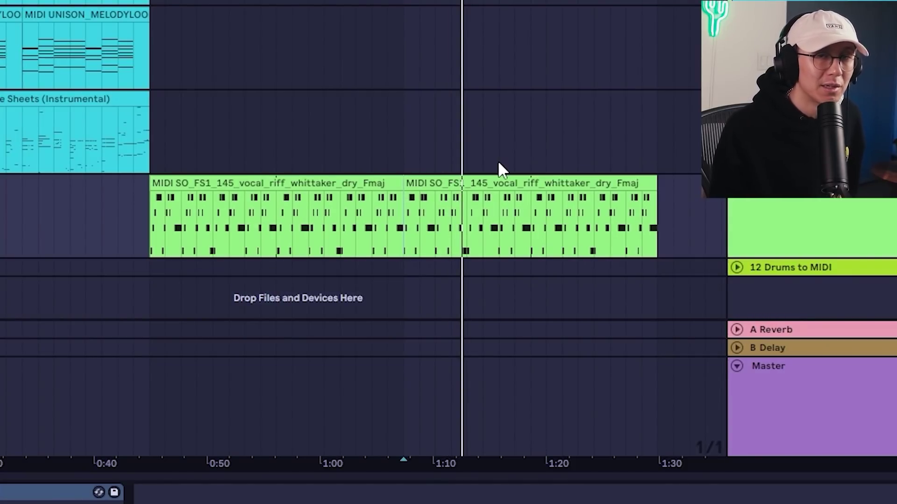
{"action": "left_click", "coordinate": [401, 116]}
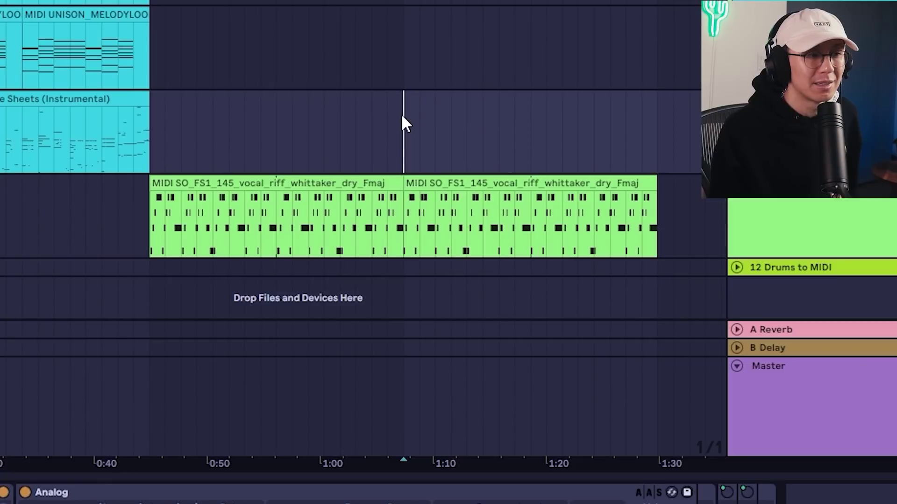